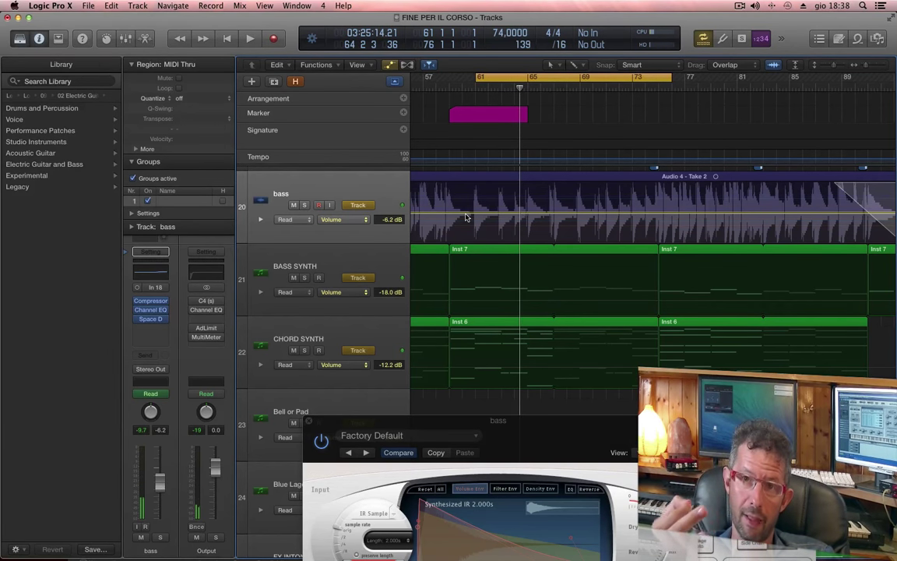
# Raise the bass track's volume automation to +3.0 dB from about bar 61 and play the section
pyautogui.scroll(-1, 466, 217)
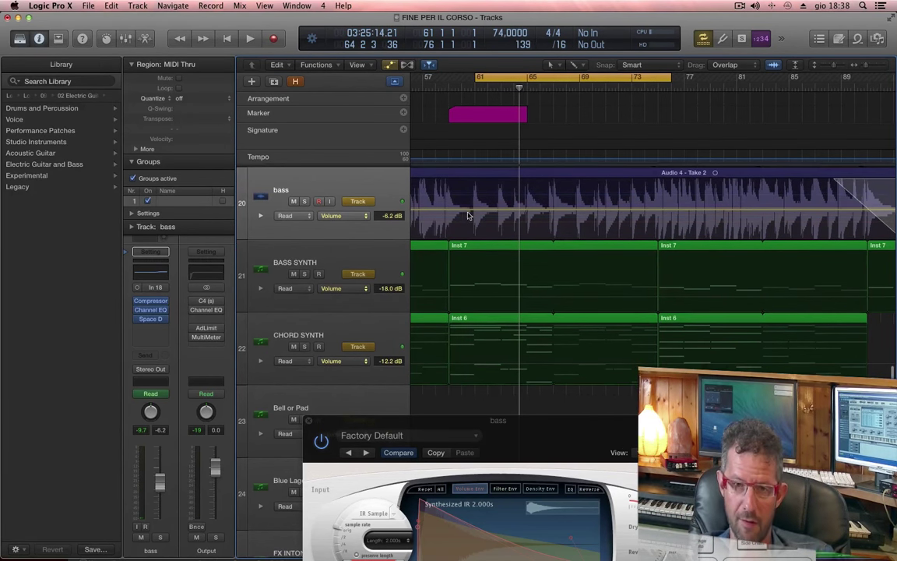
pyautogui.scroll(1, 468, 212)
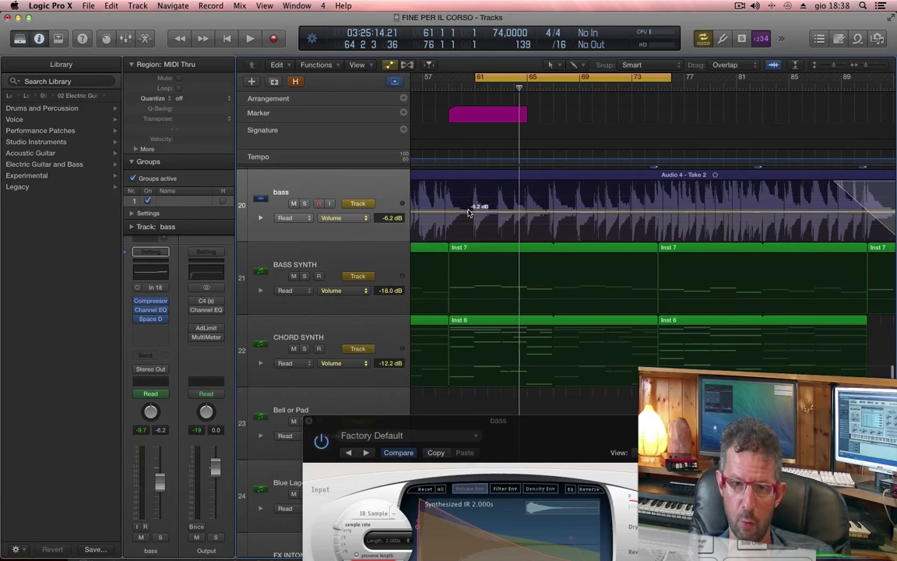
pyautogui.moveTo(473, 214); pyautogui.dragTo(474, 191)
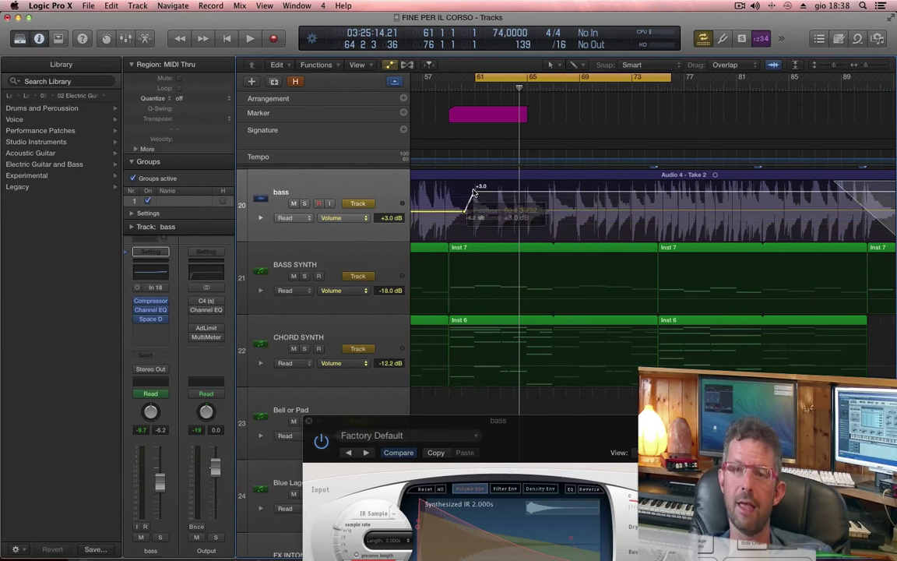
pyautogui.press('space')
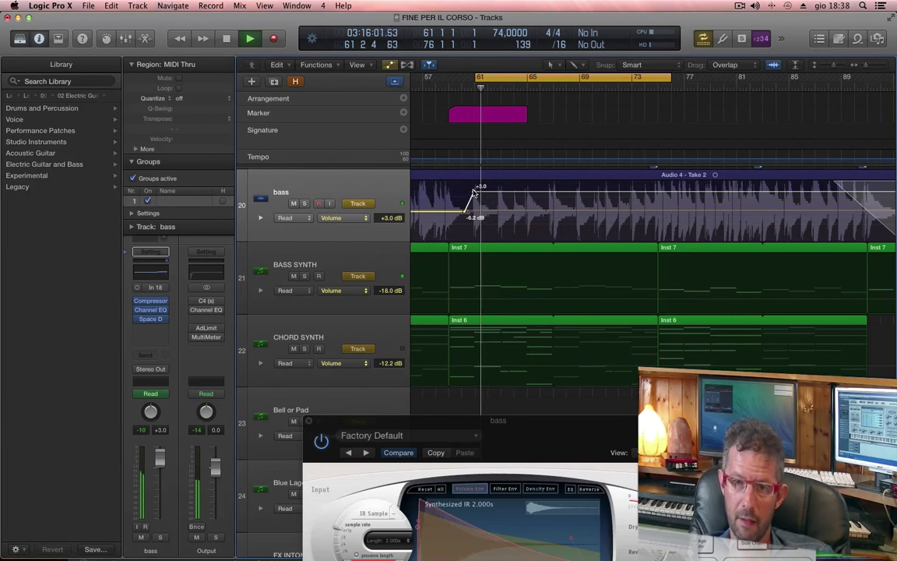
# Lower the raised bass volume automation to +1.7 dB, then bring it down to -6.2 dB
pyautogui.moveTo(477, 197); pyautogui.dragTo(473, 196)
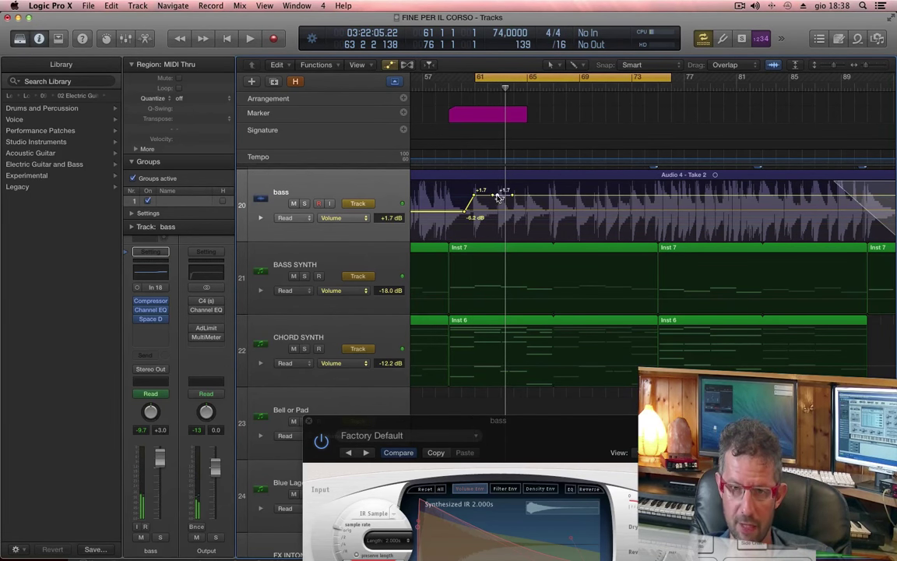
pyautogui.moveTo(500, 197); pyautogui.dragTo(501, 209)
pyautogui.press('space')
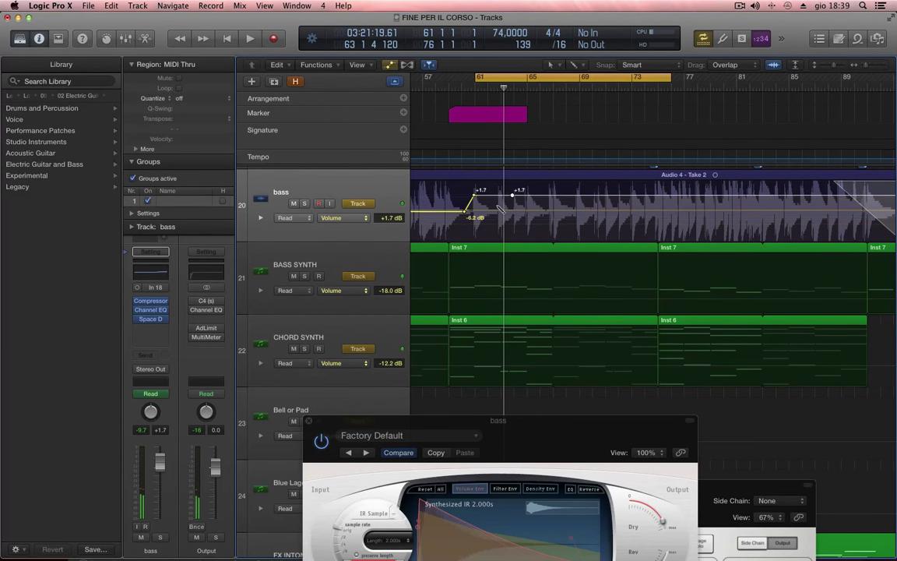
pyautogui.moveTo(497, 195); pyautogui.dragTo(500, 211)
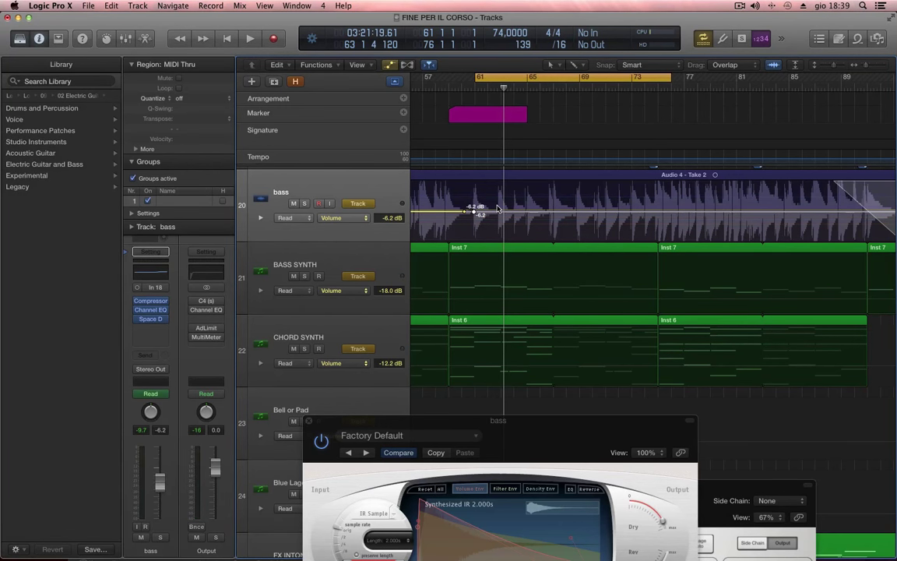
# Set the bass track's automation to Write, extend the cycle to bar 85, and record live volume fader moves during playback
pyautogui.click(163, 396)
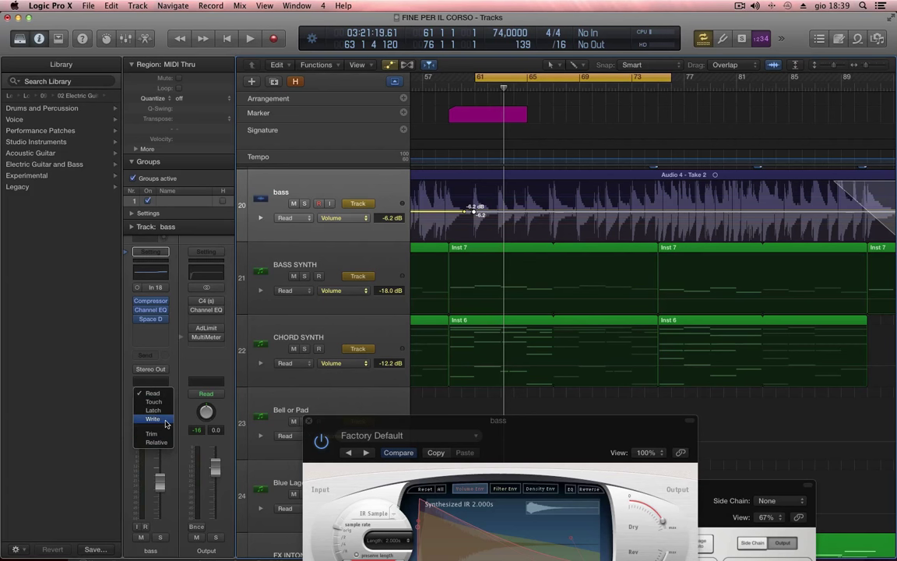
pyautogui.click(166, 422)
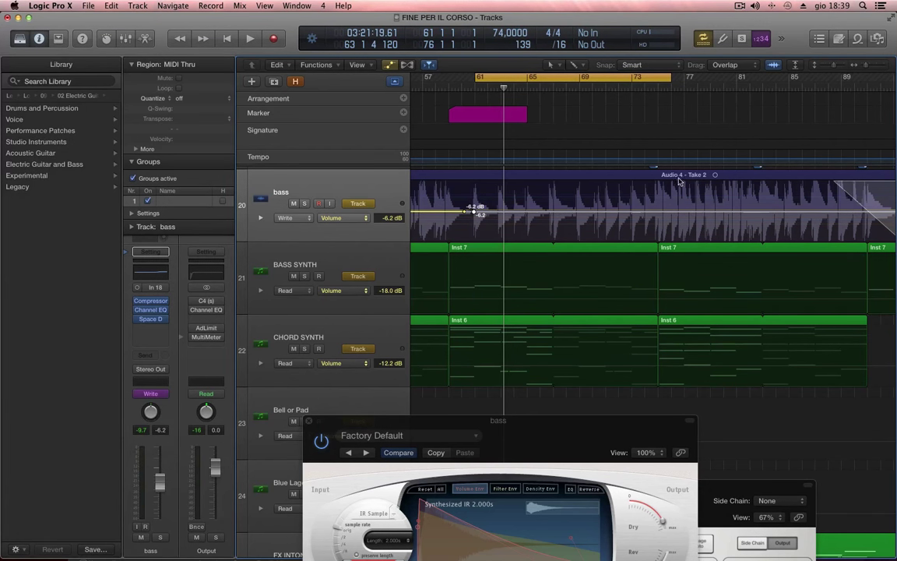
pyautogui.moveTo(669, 77); pyautogui.dragTo(794, 77)
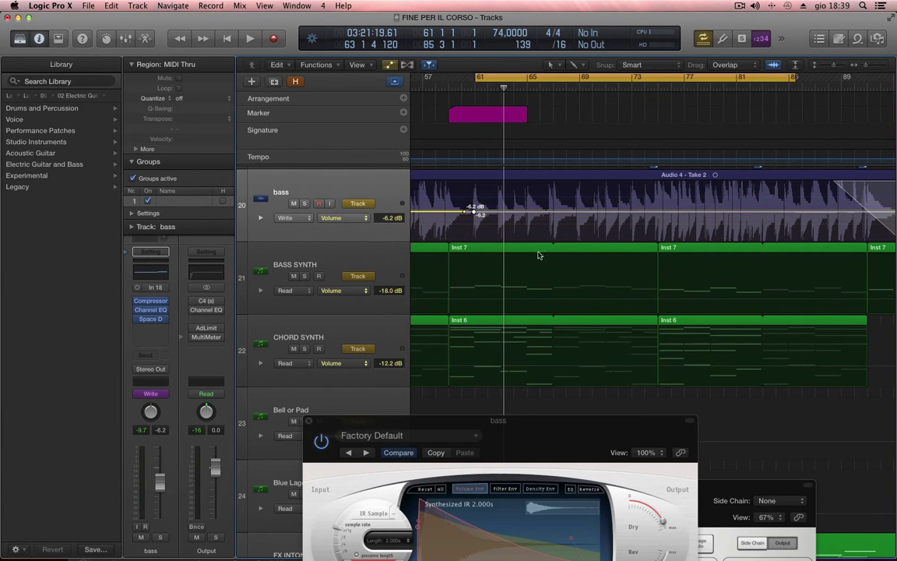
pyautogui.press('space')
pyautogui.moveTo(160, 478)
pyautogui.mouseDown()
pyautogui.moveTo(160, 508)
pyautogui.moveTo(160, 458)
pyautogui.mouseUp()
pyautogui.press('space')
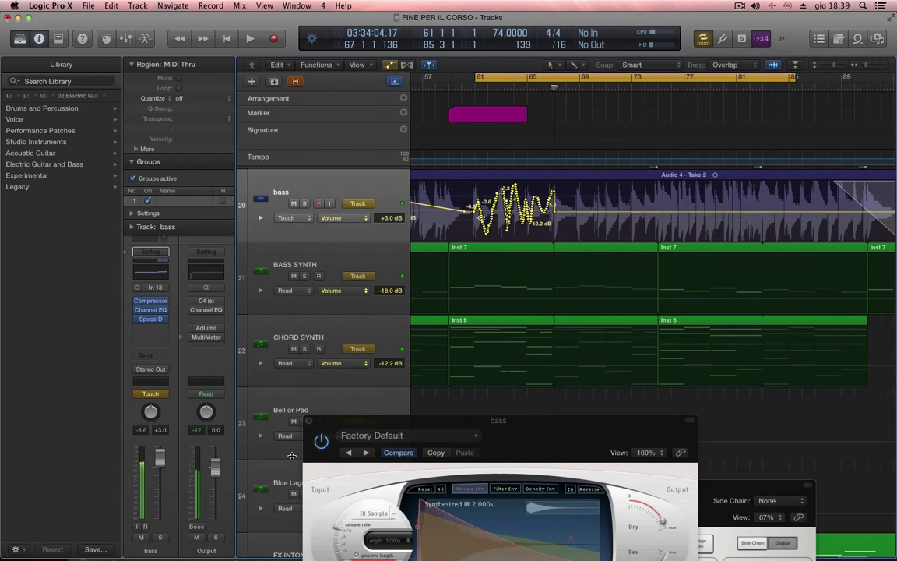
# Set the bass track's automation mode to Read and play back the recorded fader moves
pyautogui.click(162, 393)
pyautogui.click(155, 394)
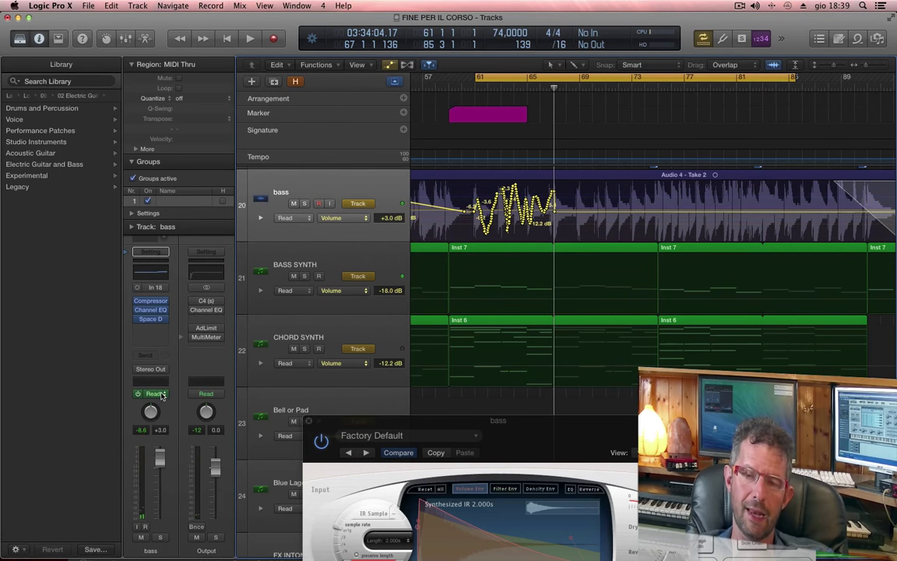
pyautogui.press('space')
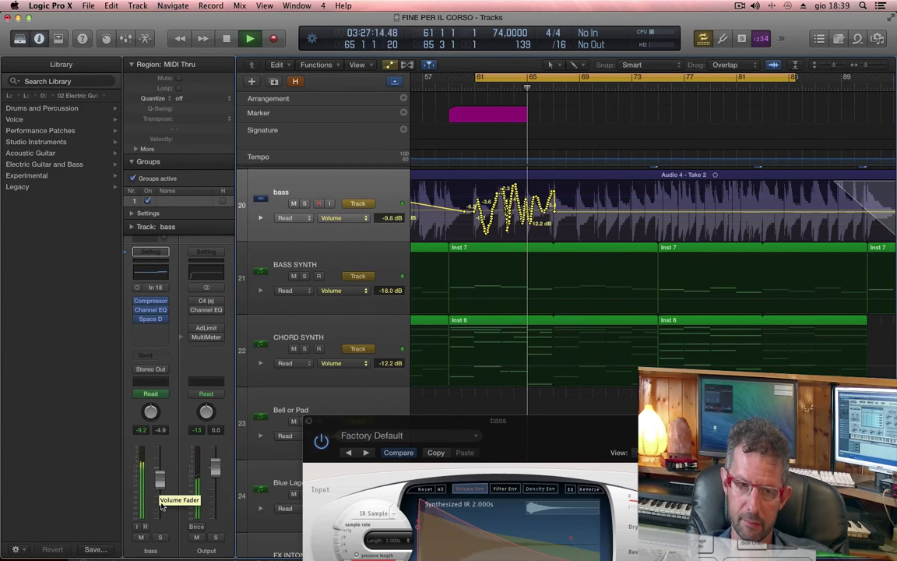
pyautogui.press('space')
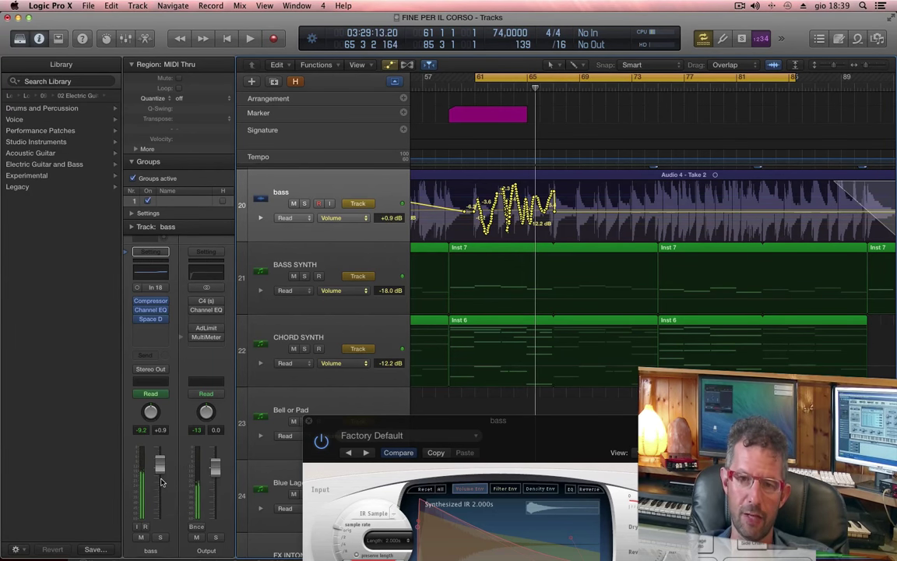
pyautogui.press('space')
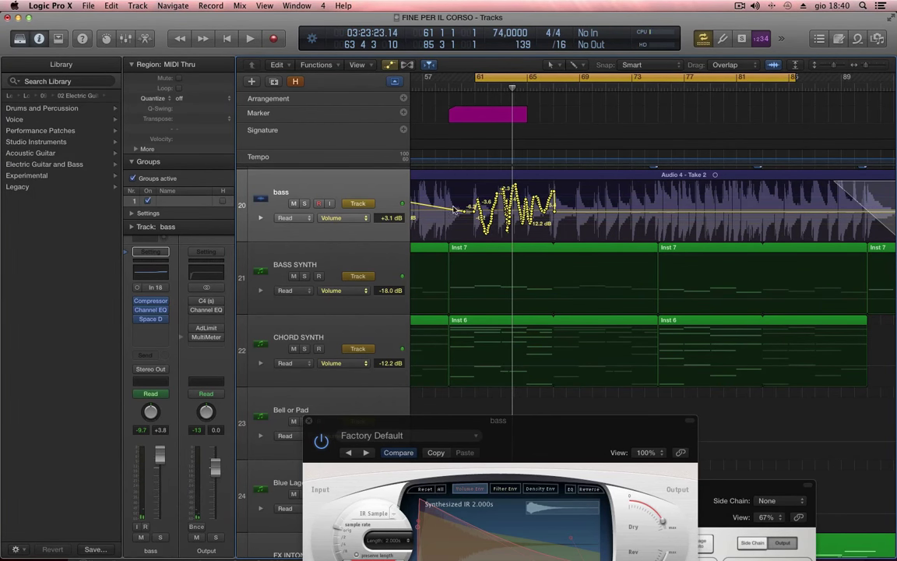
# Zoom in horizontally on the bass automation, switch it to Touch mode, and overdub volume fader moves between about bars 63 and 66
pyautogui.press('super+Right')
pyautogui.press('super+Right')
pyautogui.press('super+Right')
pyautogui.press('super+Right')
pyautogui.press('super+Right')
pyautogui.press('super+Right')
pyautogui.press('super+Right')
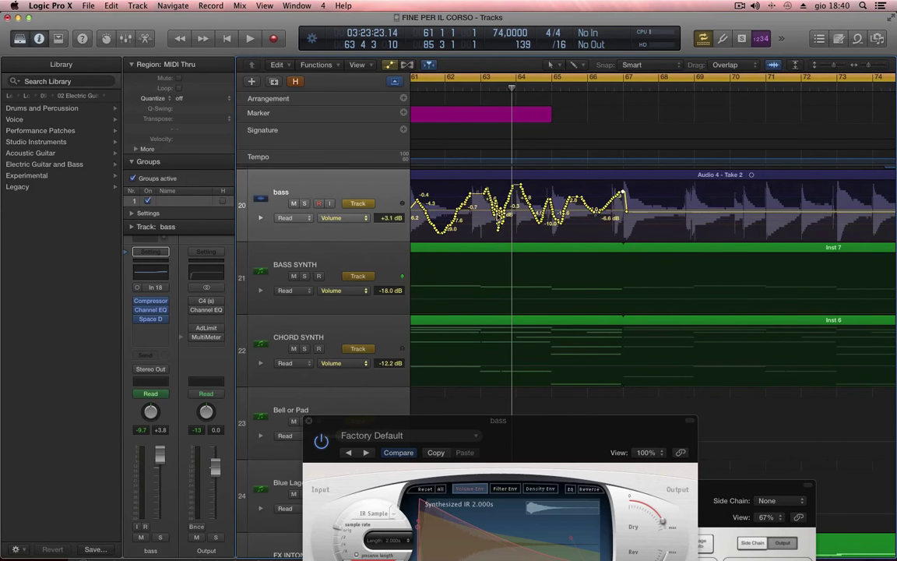
pyautogui.click(155, 393)
pyautogui.click(167, 401)
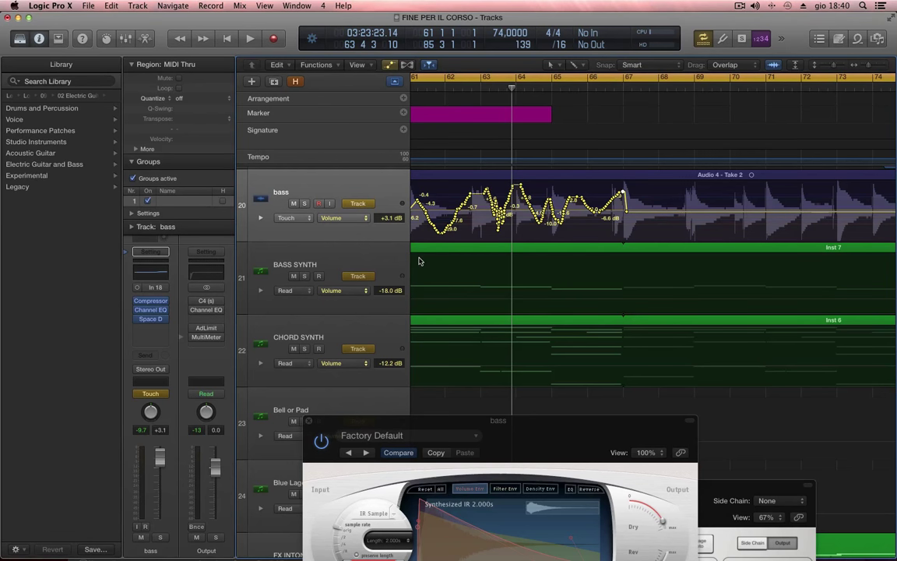
pyautogui.press('space')
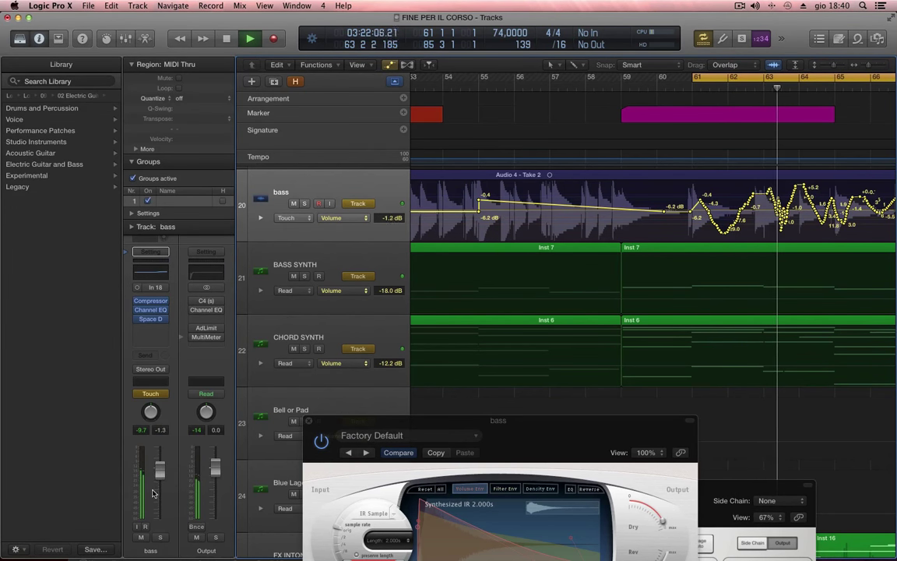
pyautogui.moveTo(160, 481); pyautogui.dragTo(161, 487)
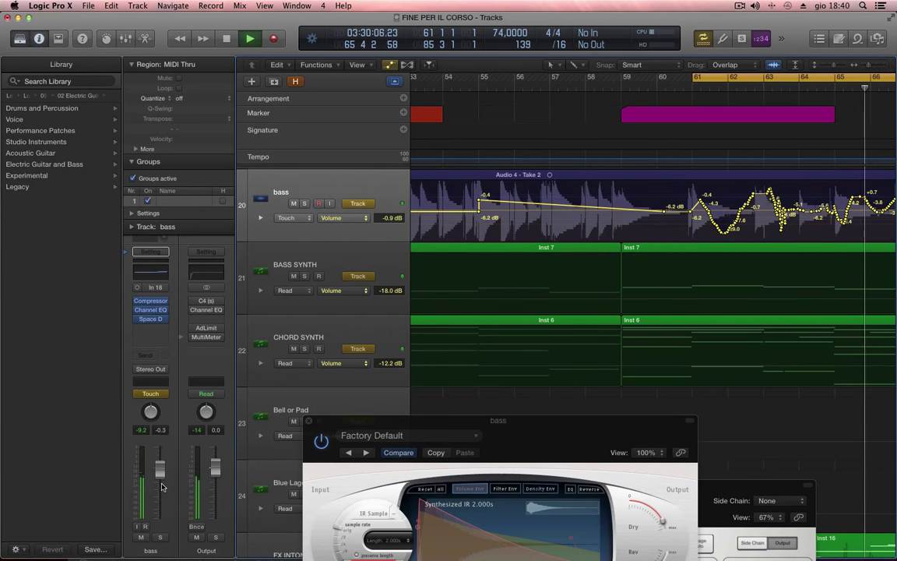
pyautogui.press('space')
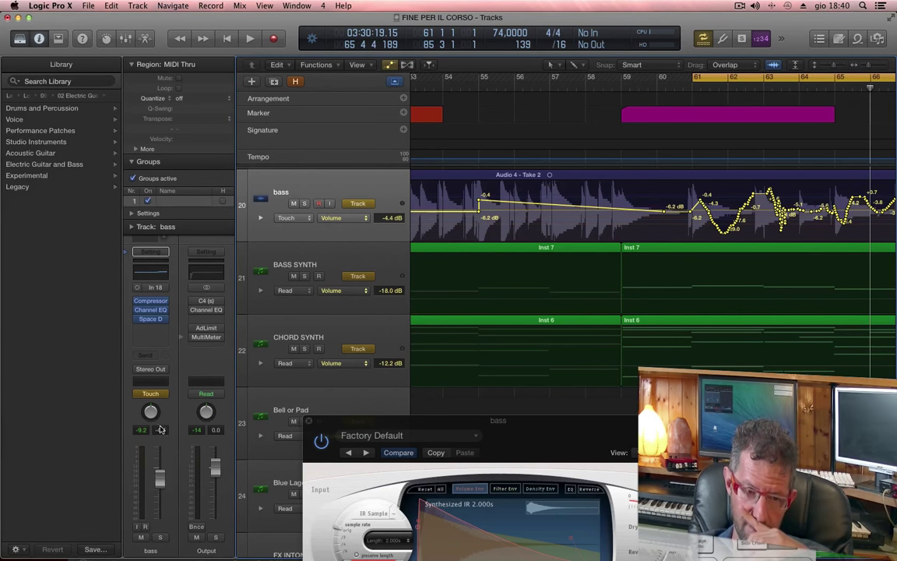
# Switch the bass automation to Latch and record a fader rise that holds +4.9 dB until about bar 65
pyautogui.click(154, 394)
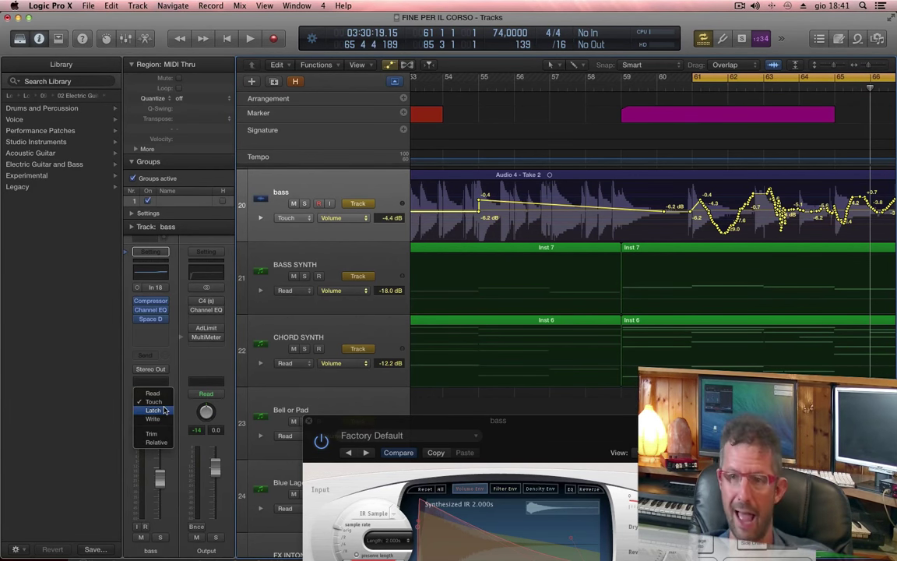
pyautogui.click(153, 411)
pyautogui.press('space')
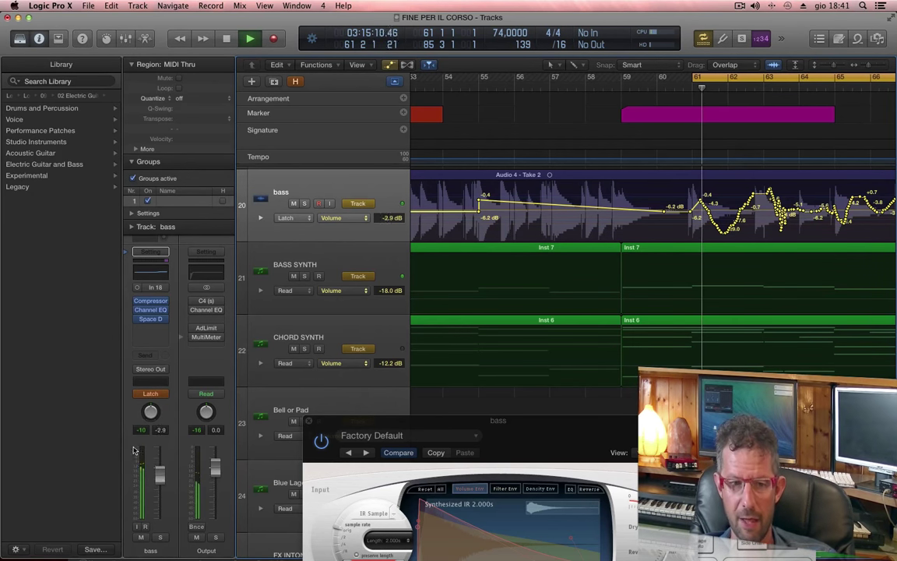
pyautogui.moveTo(160, 476)
pyautogui.mouseDown()
pyautogui.moveTo(160, 497)
pyautogui.moveTo(161, 450)
pyautogui.mouseUp()
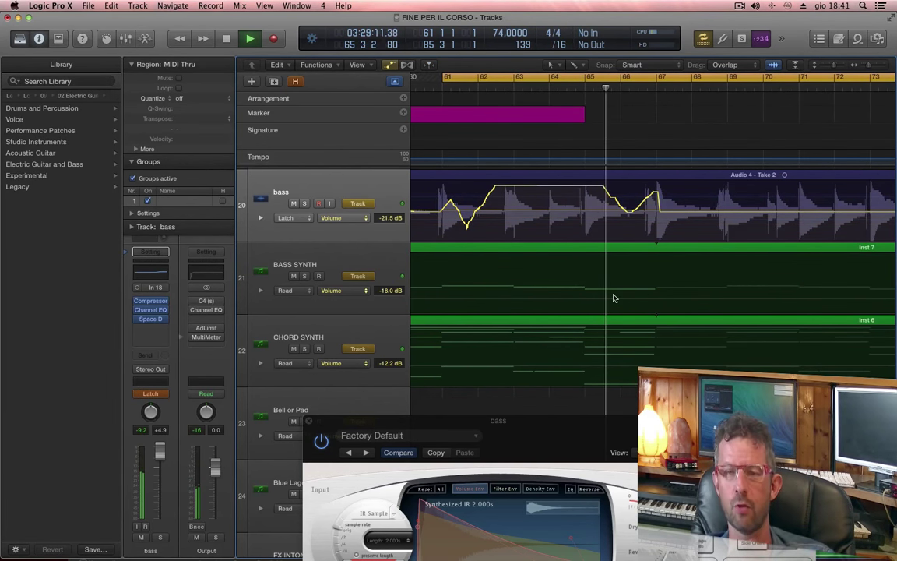
pyautogui.press('space')
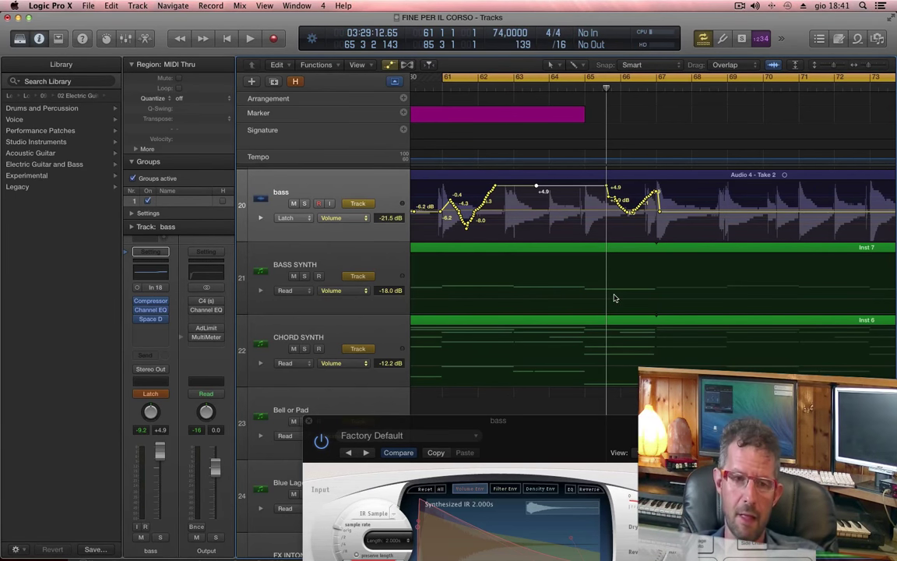
# Switch the bass automation to Write, record fader moves from bar 61 ending at -25.5 dB near bar 63, then undo and redo the pass
pyautogui.click(159, 393)
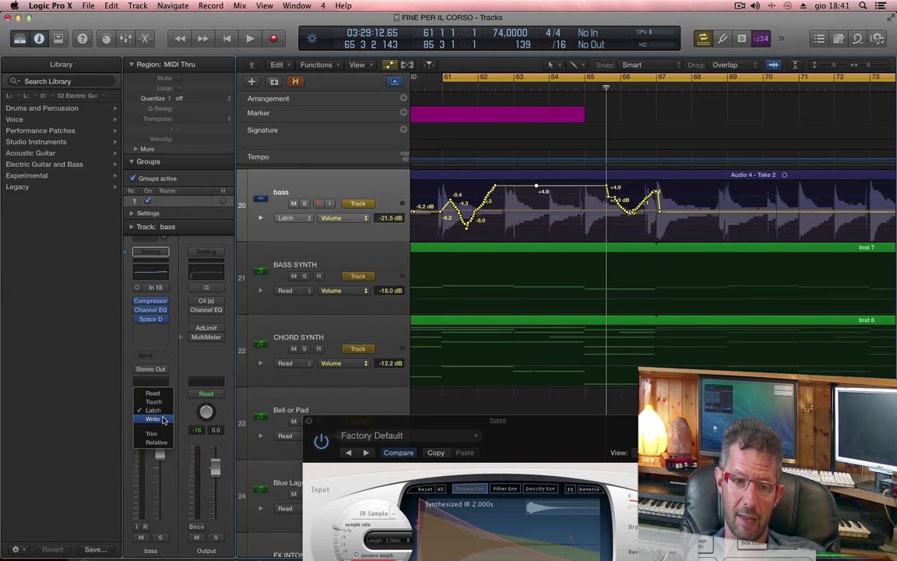
pyautogui.click(154, 419)
pyautogui.press('space')
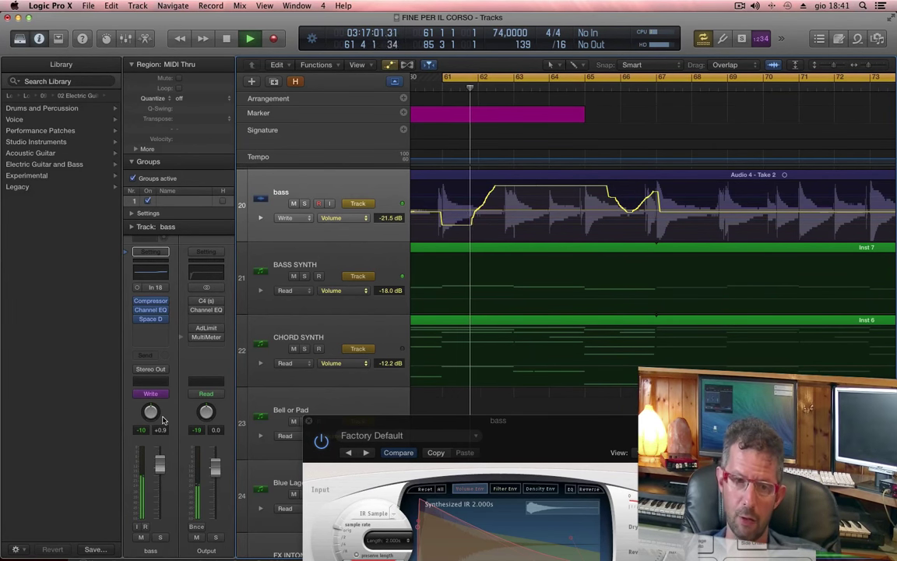
pyautogui.moveTo(155, 475); pyautogui.dragTo(160, 506)
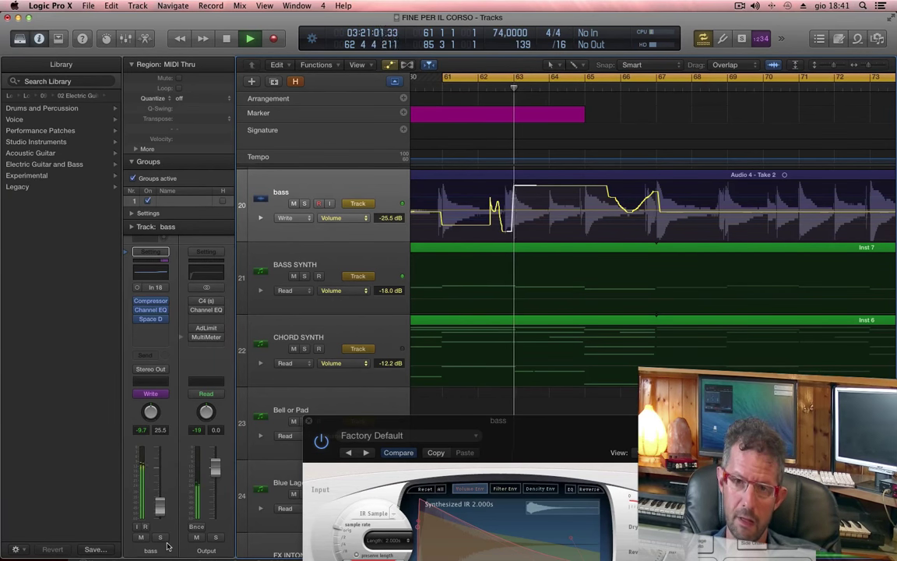
pyautogui.press('space')
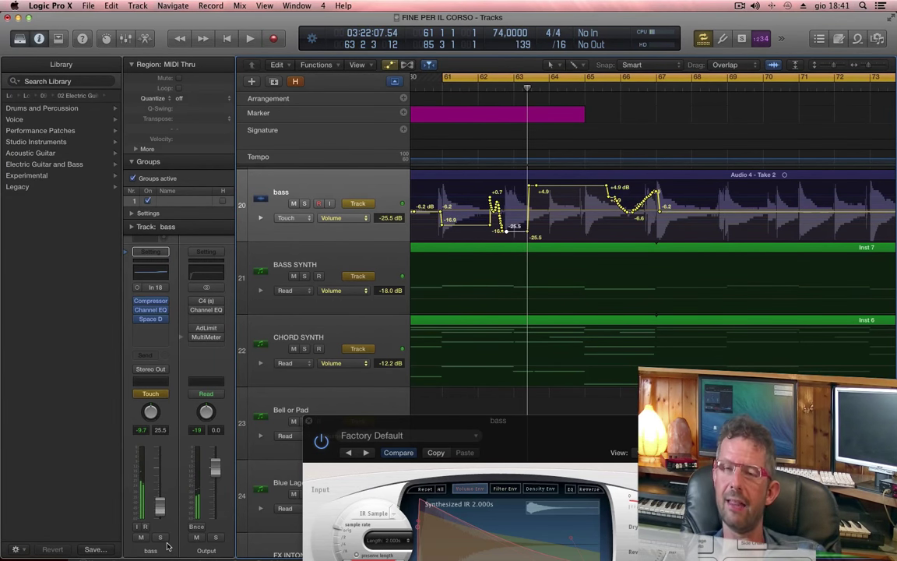
pyautogui.press('super+z')
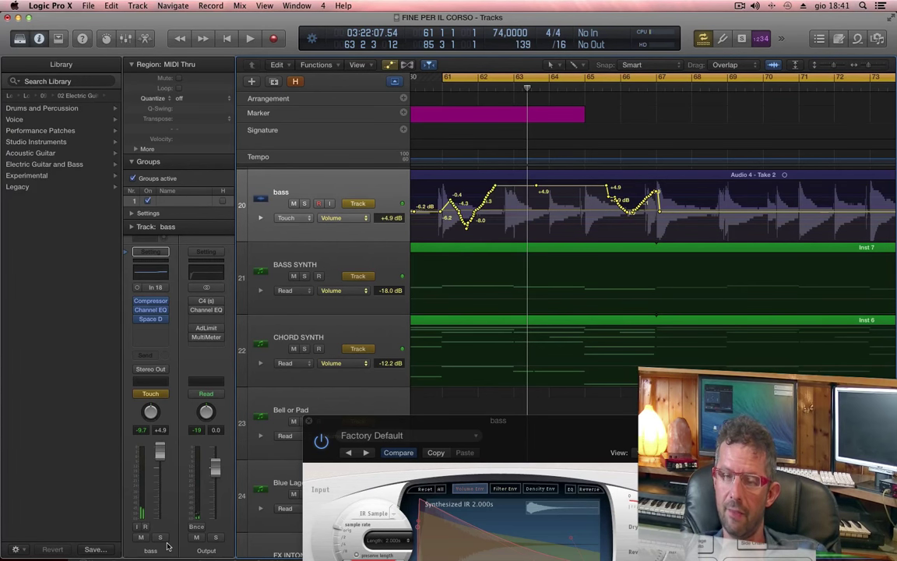
pyautogui.press('super+shift+z')
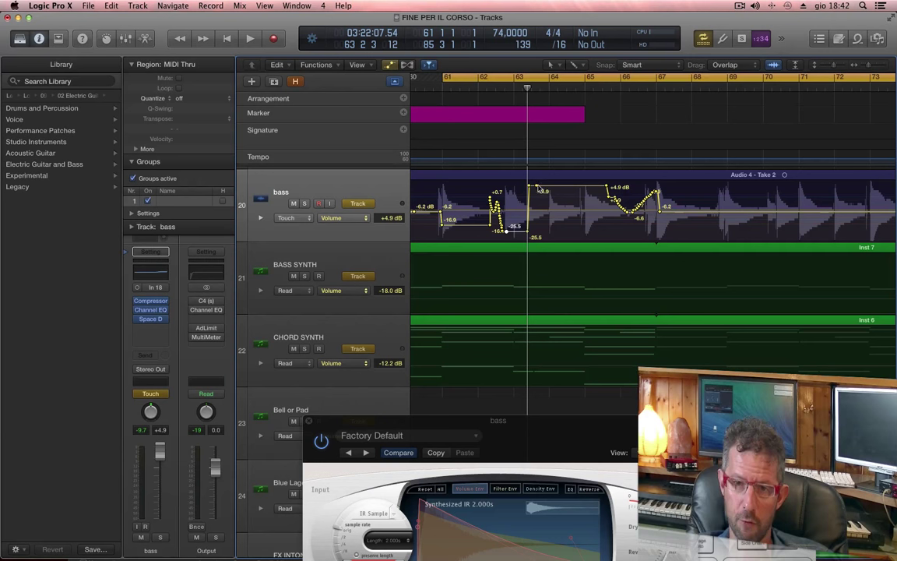
# Reshape the flat bass volume line between bars 63 and 66 with added points, including +1.6 dB and +0.9 dB
pyautogui.moveTo(537, 190); pyautogui.dragTo(589, 189)
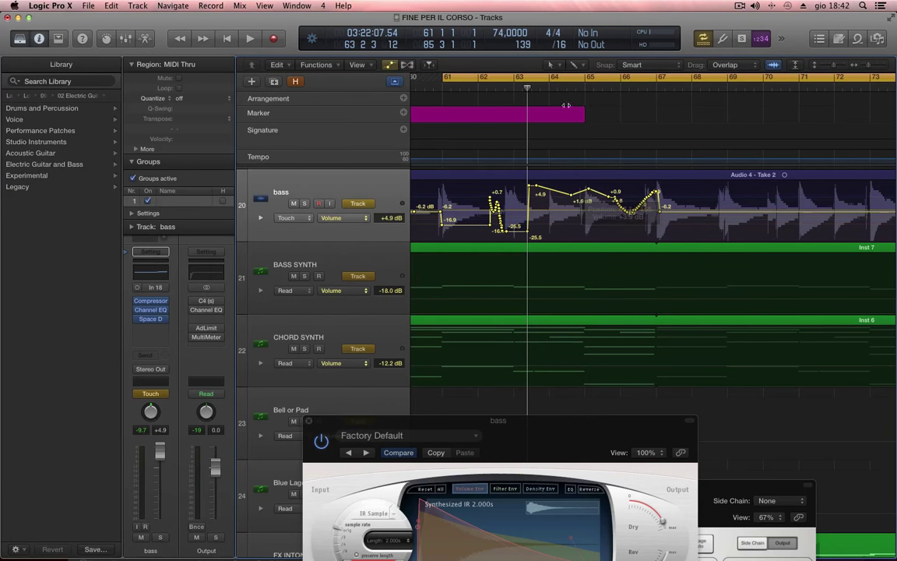
# Using the Automation Select Tool, select all volume points of the bass region and shift them about four bars later
pyautogui.click(574, 65)
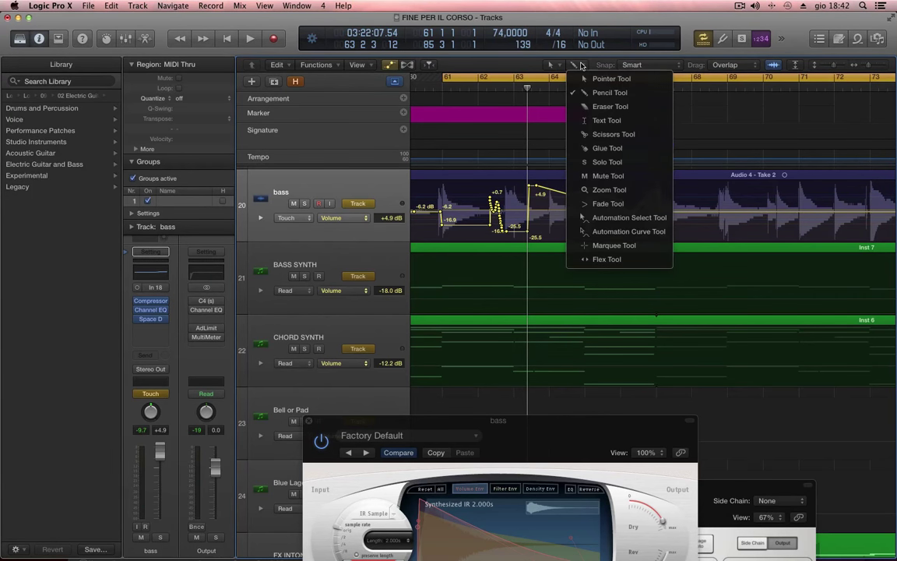
pyautogui.click(609, 219)
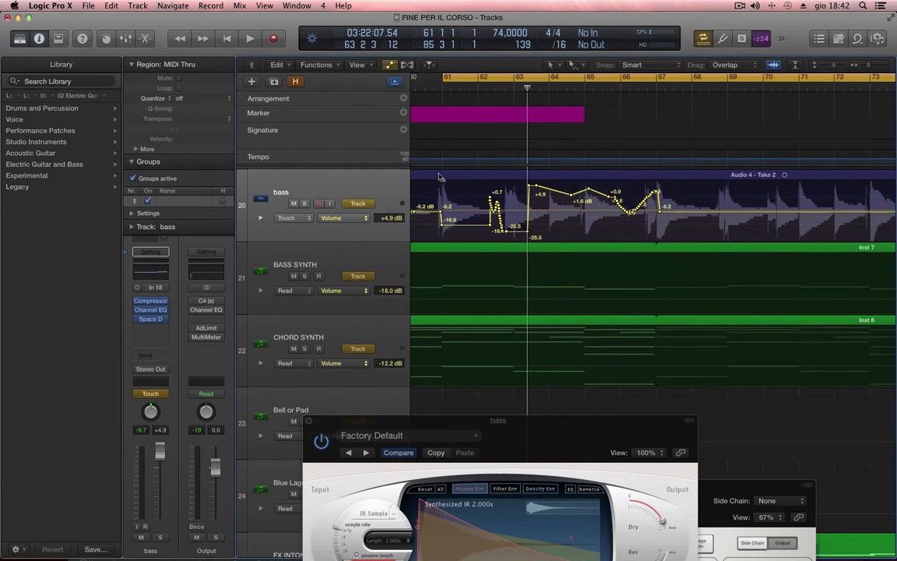
pyautogui.click(439, 176)
pyautogui.scroll(1, 600, 210)
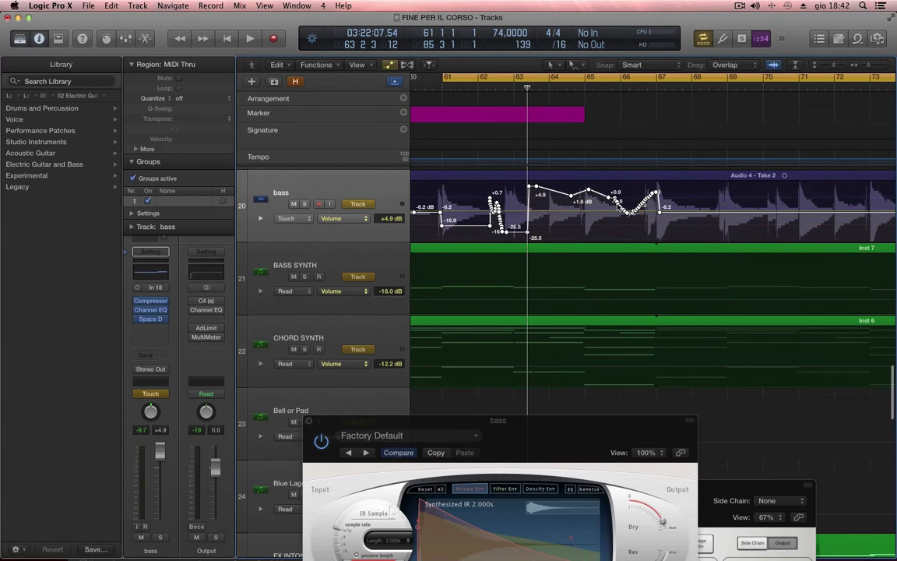
pyautogui.moveTo(618, 205); pyautogui.dragTo(772, 201)
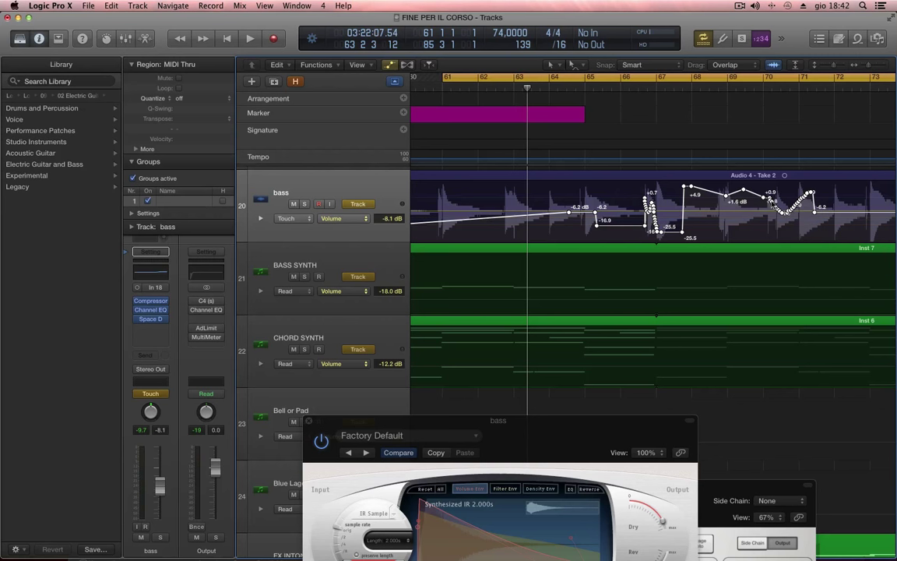
# Undo the shift of the bass volume points and open the bass channel's Compressor
pyautogui.press('super+z')
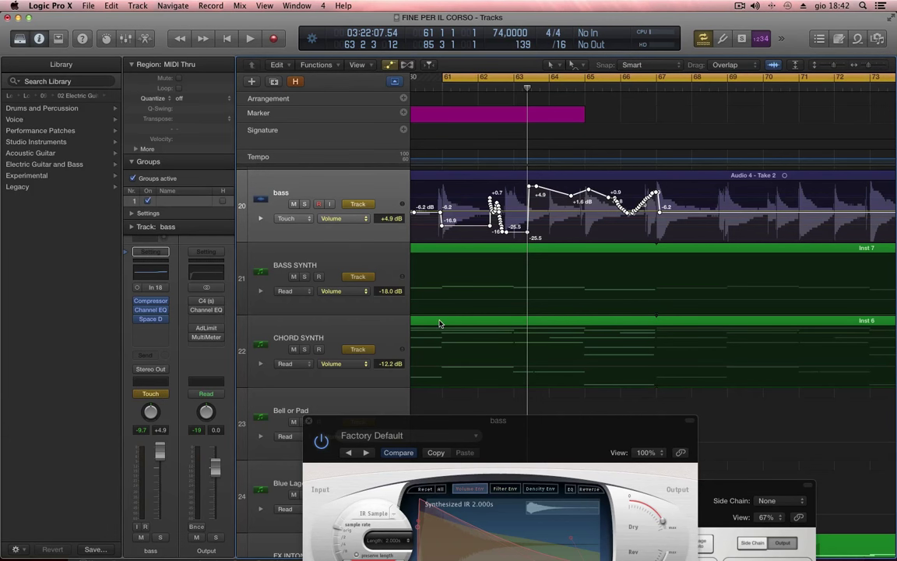
pyautogui.click(151, 303)
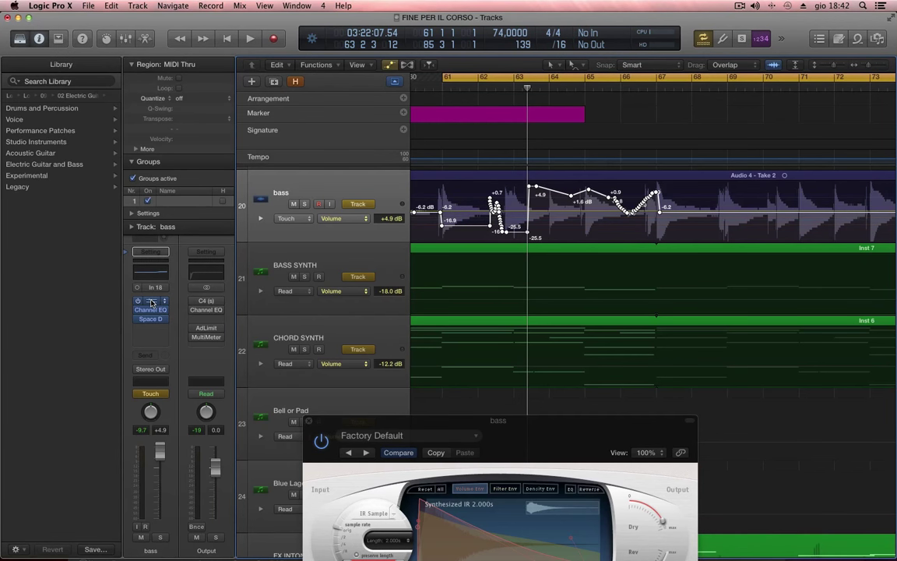
pyautogui.click(151, 303)
pyautogui.moveTo(593, 494); pyautogui.dragTo(305, 291)
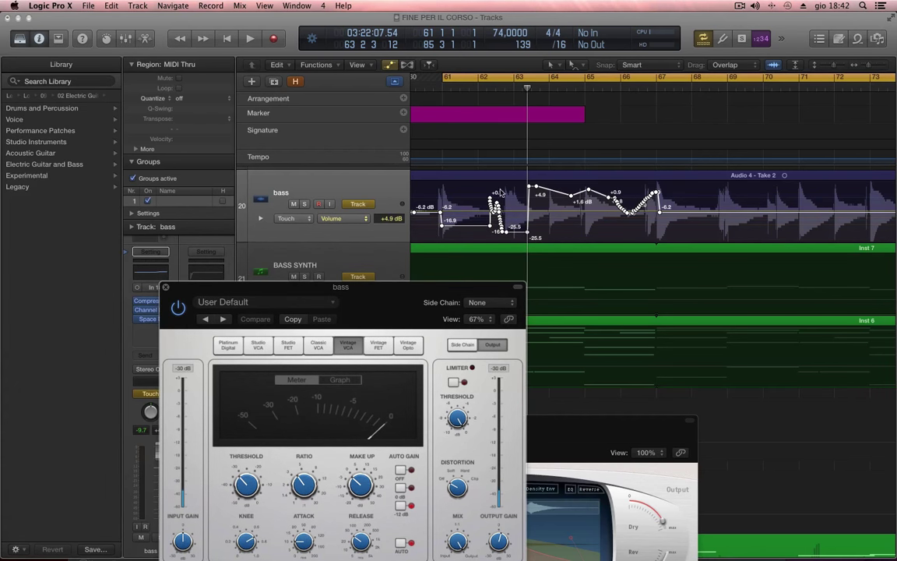
# Erase the volume curve on the bass track between bars 61 and 67, leaving points at -5.5 dB and, near bar 70, -6.2 dB
pyautogui.moveTo(661, 218)
pyautogui.mouseDown()
pyautogui.moveTo(567, 210)
pyautogui.moveTo(699, 209)
pyautogui.moveTo(439, 211)
pyautogui.mouseUp()
pyautogui.click(708, 197)
pyautogui.moveTo(711, 211); pyautogui.dragTo(772, 211)
# Play from bar 61 and record a Touch-mode rise of the bass Compressor's ratio up to 30:1
pyautogui.press('space')
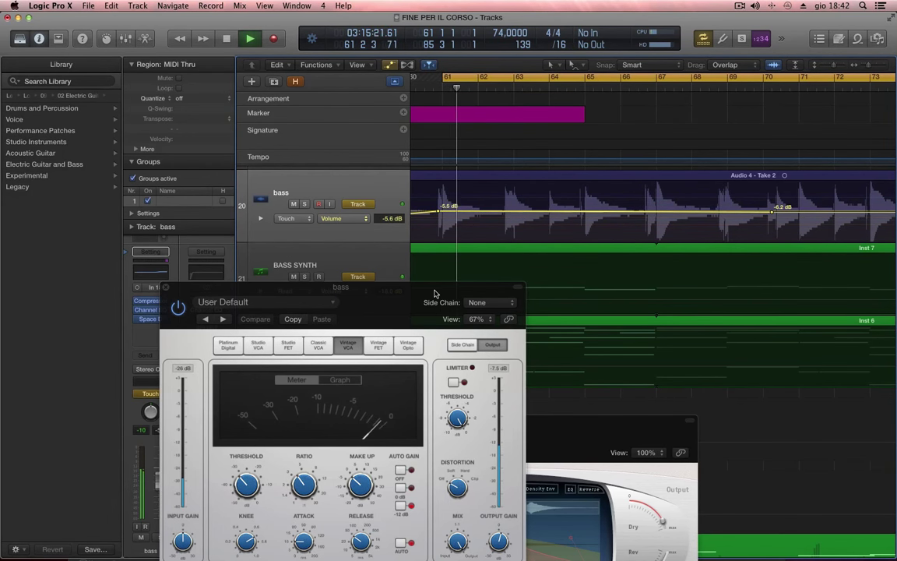
pyautogui.moveTo(432, 288); pyautogui.dragTo(662, 186)
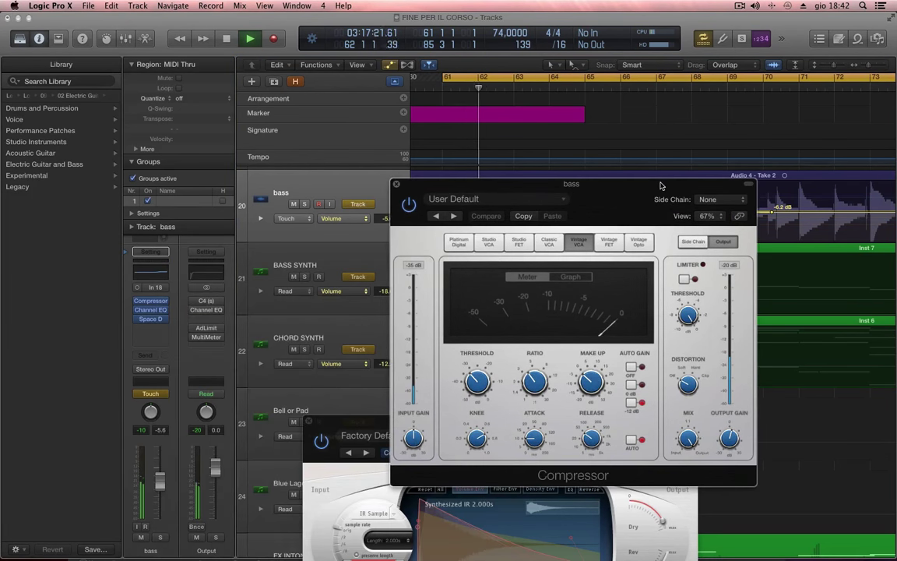
pyautogui.press('space')
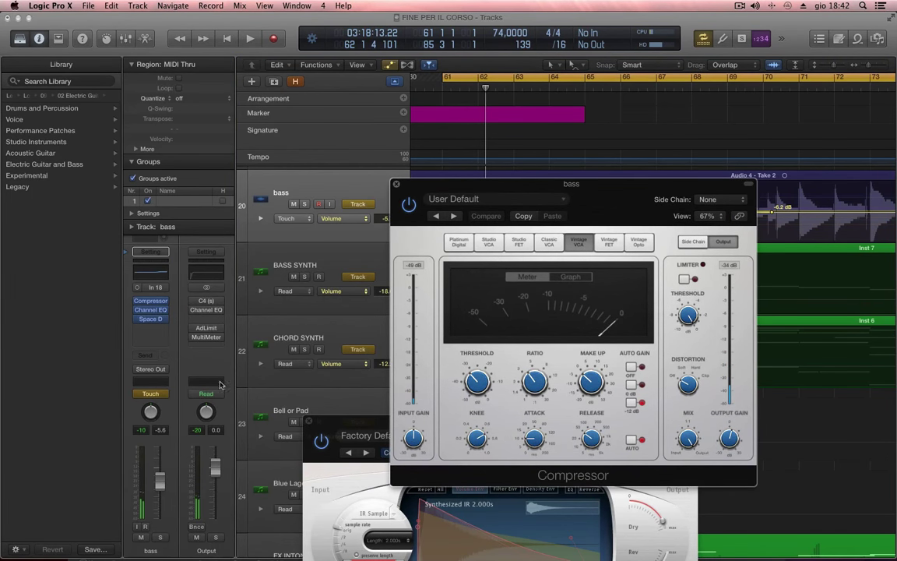
pyautogui.press('space')
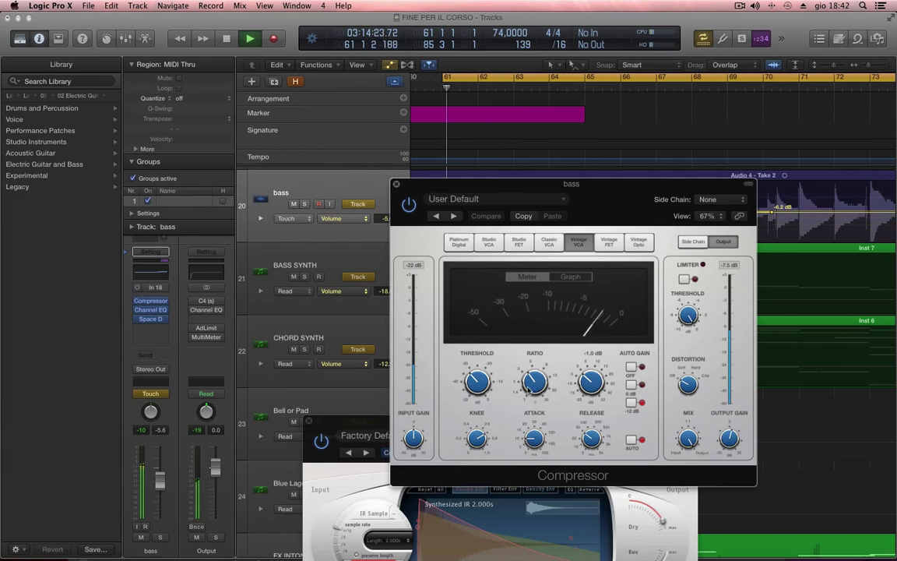
pyautogui.moveTo(532, 383); pyautogui.dragTo(530, 351)
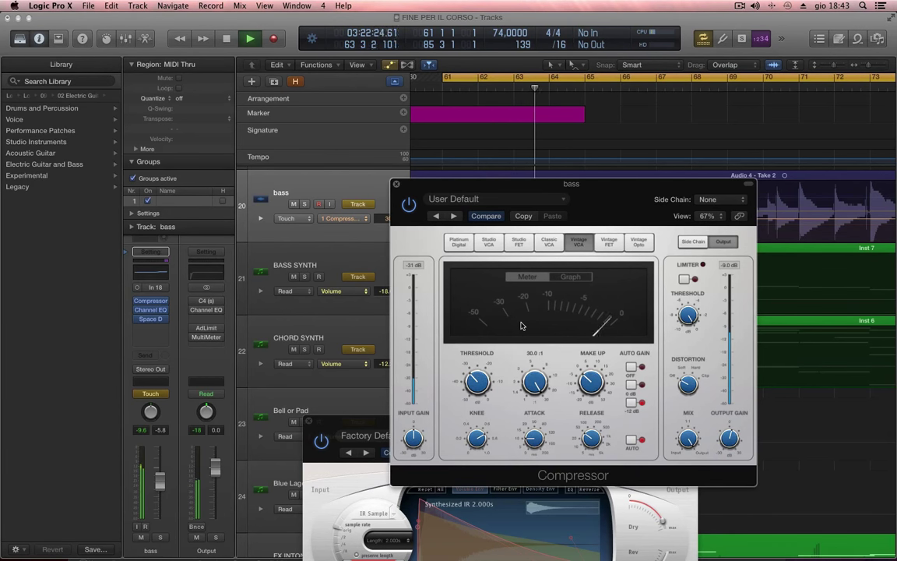
pyautogui.press('space')
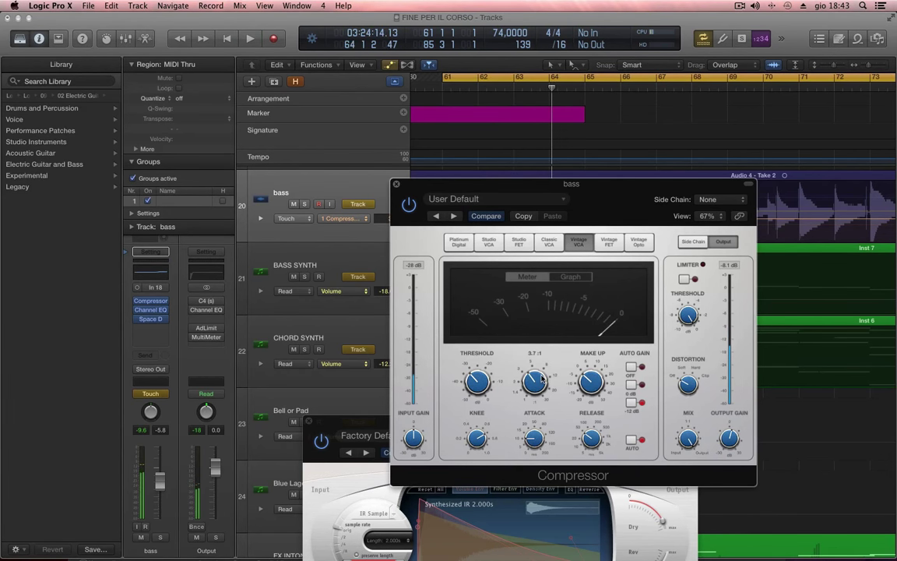
# Record Touch-mode moves of the bass Compressor's make-up gain and, in a second pass from bar 61, of its threshold
pyautogui.press('space')
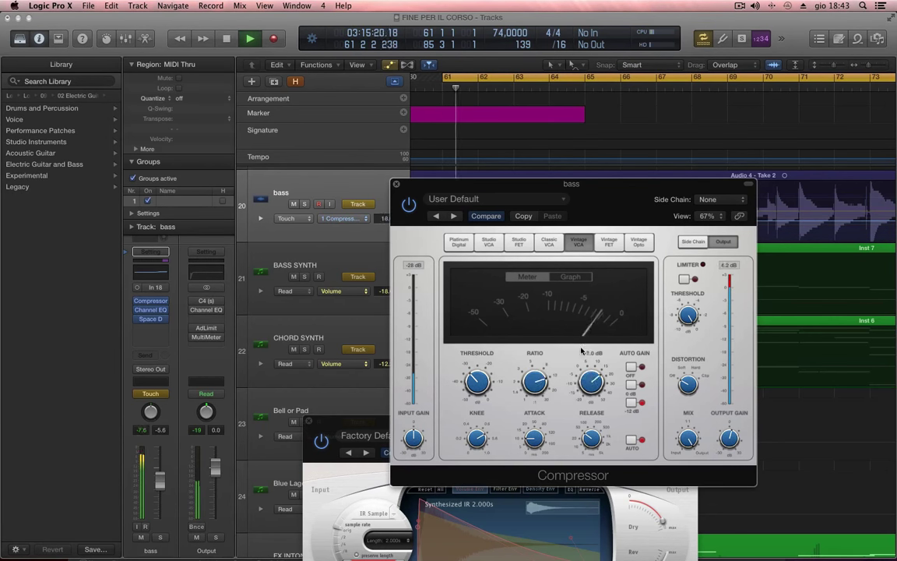
pyautogui.moveTo(590, 382)
pyautogui.mouseDown()
pyautogui.moveTo(574, 398)
pyautogui.moveTo(575, 367)
pyautogui.moveTo(569, 401)
pyautogui.moveTo(575, 373)
pyautogui.mouseUp()
pyautogui.press('space')
pyautogui.press('space')
pyautogui.moveTo(477, 379); pyautogui.dragTo(474, 381)
pyautogui.press('space')
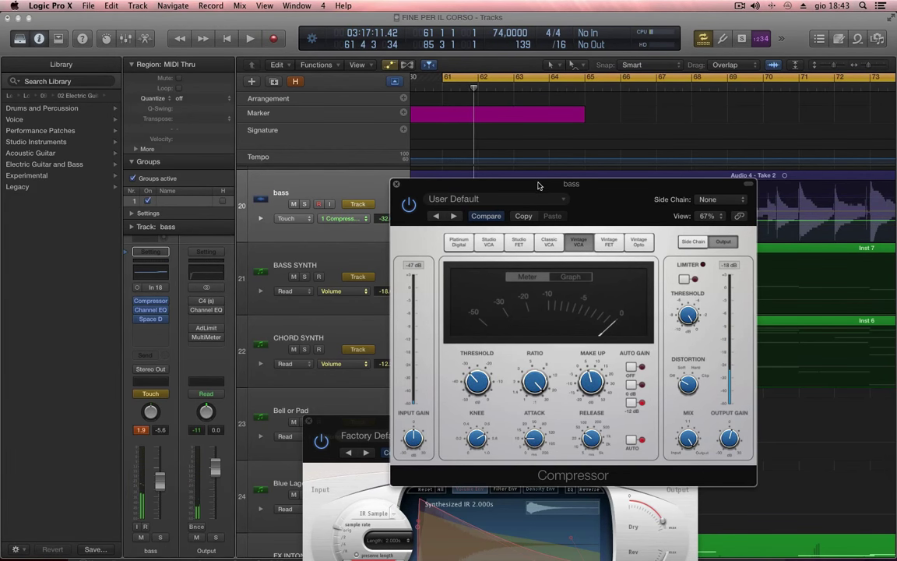
# Examine the recorded Compressor threshold, ratio and gain automation on the bass track, one parameter after another
pyautogui.moveTo(537, 185); pyautogui.dragTo(433, 418)
pyautogui.press('super+Right')
pyautogui.press('super+Right')
pyautogui.press('super+Right')
pyautogui.press('super+Right')
pyautogui.press('super+Right')
pyautogui.press('super+Right')
pyautogui.press('super+Right')
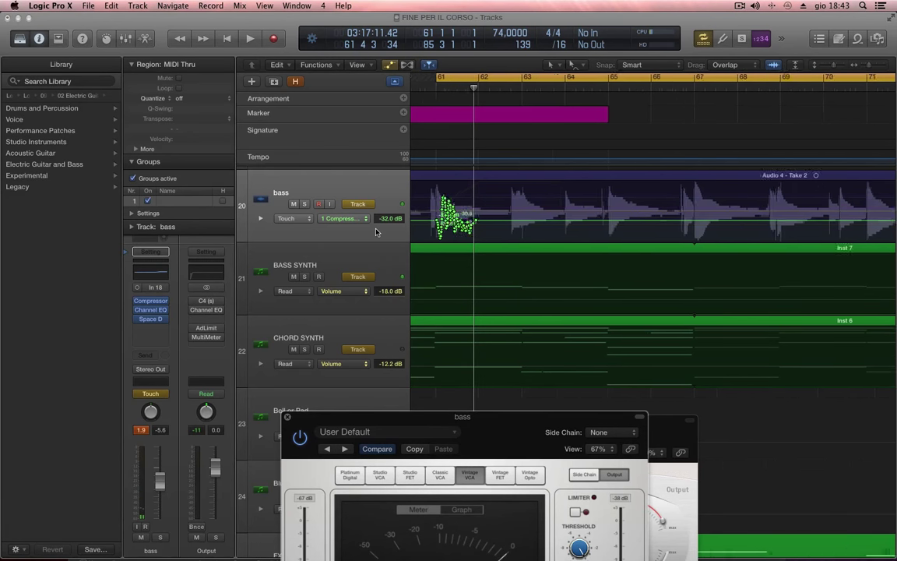
pyautogui.hscroll(-4, 366, 228)
pyautogui.click(347, 219)
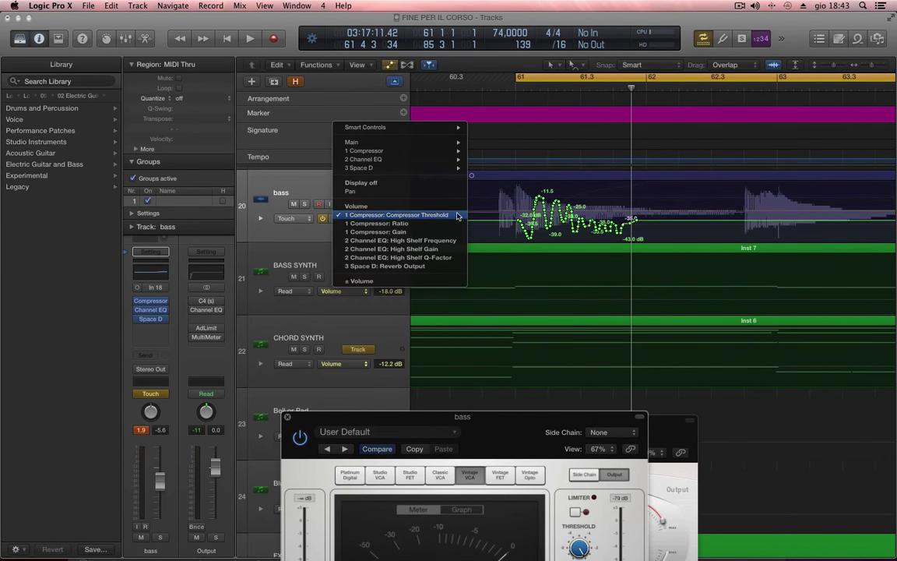
pyautogui.click(456, 223)
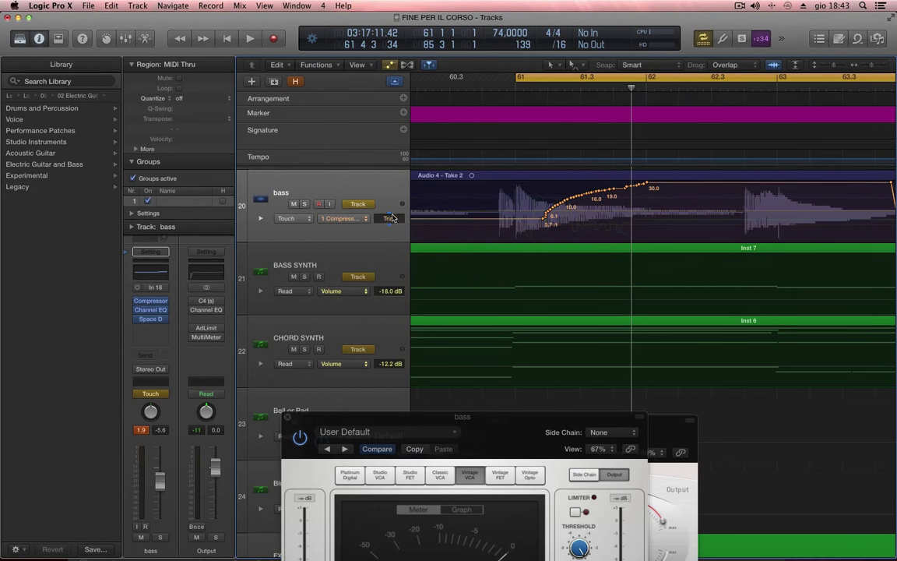
pyautogui.click(352, 222)
pyautogui.click(355, 226)
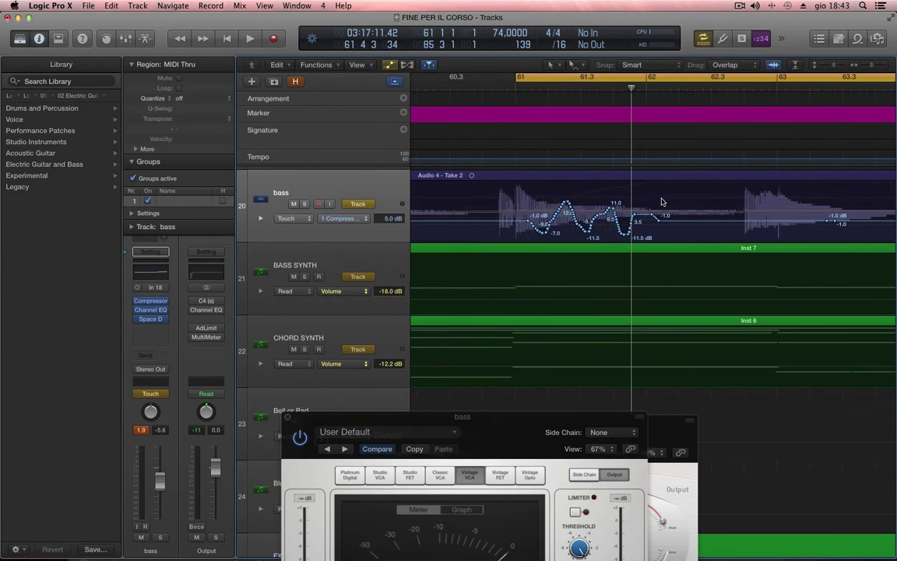
# Erase the recorded Compressor gain points near bar 61 on the bass track, leaving a point at -1.0 dB
pyautogui.press('super+Left')
pyautogui.press('super+Left')
pyautogui.press('super+Left')
pyautogui.moveTo(643, 222); pyautogui.dragTo(598, 225)
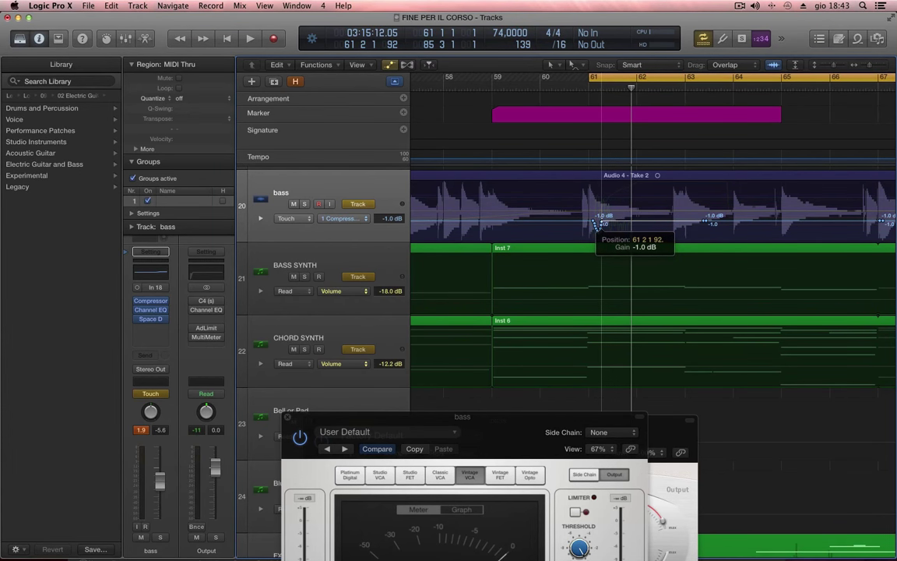
pyautogui.moveTo(598, 225); pyautogui.dragTo(579, 217)
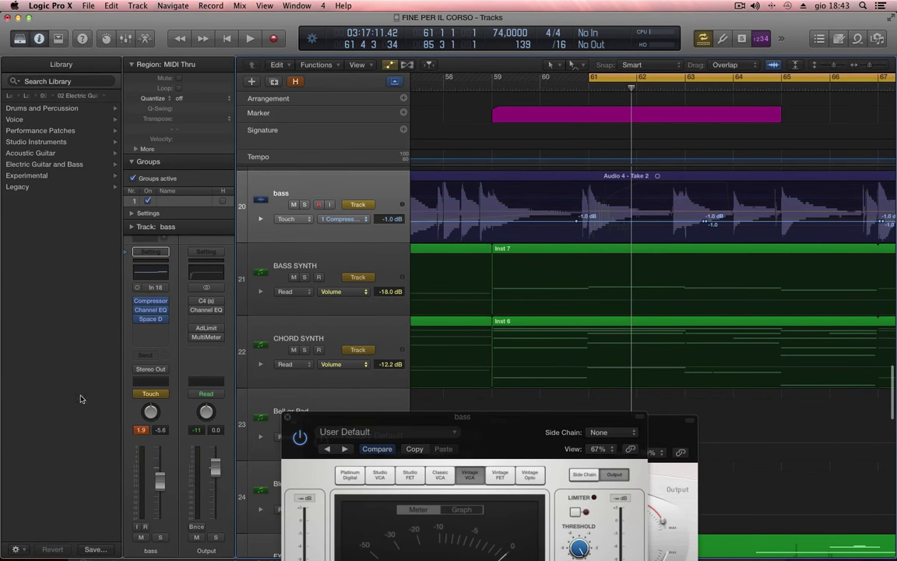
# Open the bass Channel EQ and record Touch-mode moves of the Peak 3 frequency and gain from bar 61 to about bar 64
pyautogui.click(153, 310)
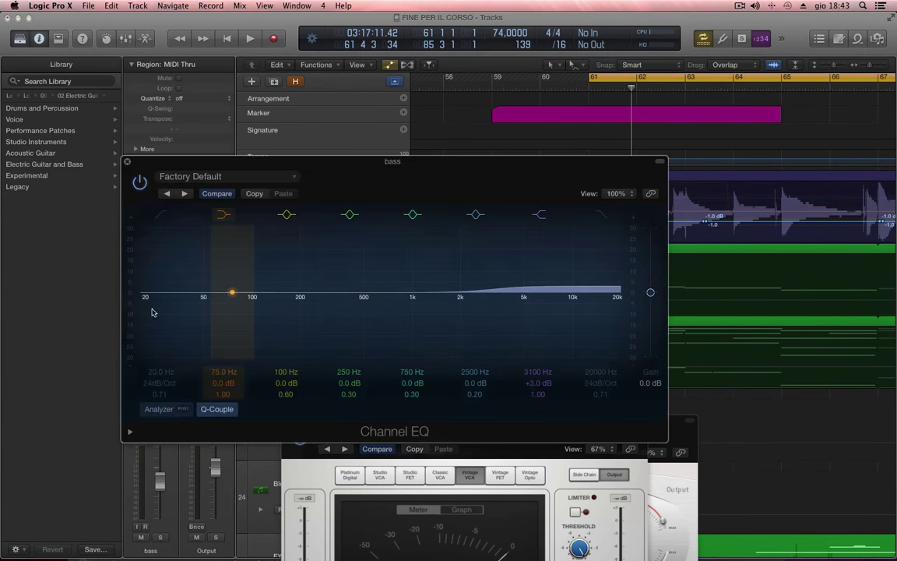
pyautogui.press('space')
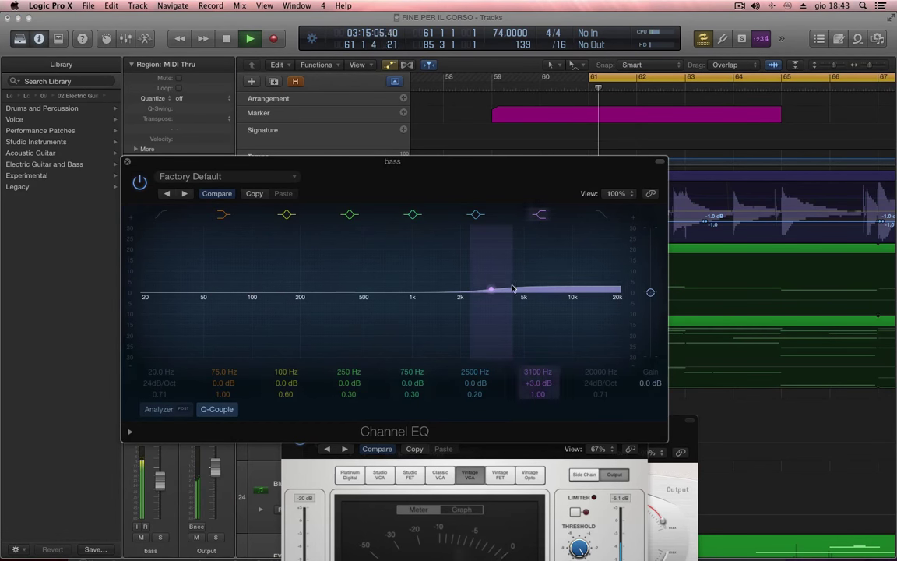
pyautogui.moveTo(391, 291); pyautogui.dragTo(368, 326)
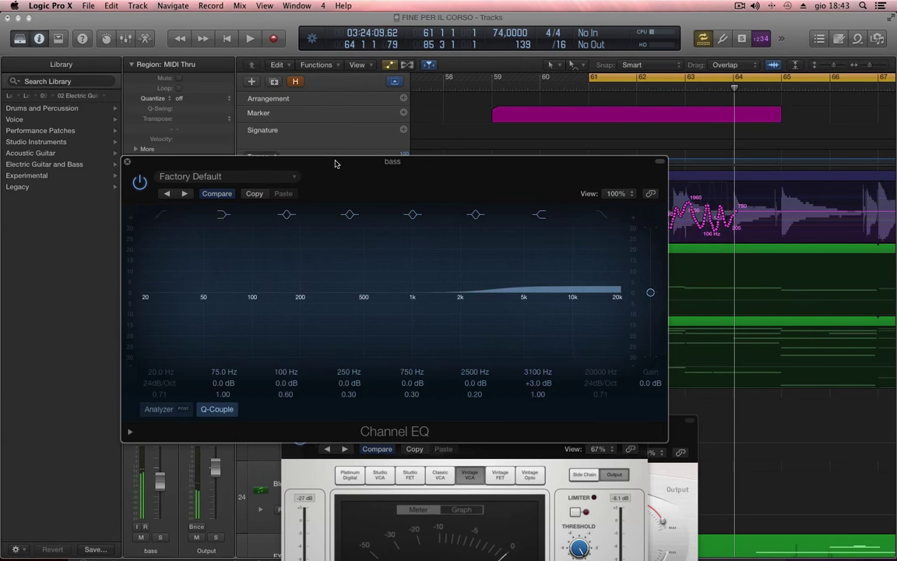
# Move the Channel EQ clear of the bass track and display the recorded Peak 3 Gain automation
pyautogui.moveTo(340, 160); pyautogui.dragTo(495, 360)
pyautogui.click(346, 219)
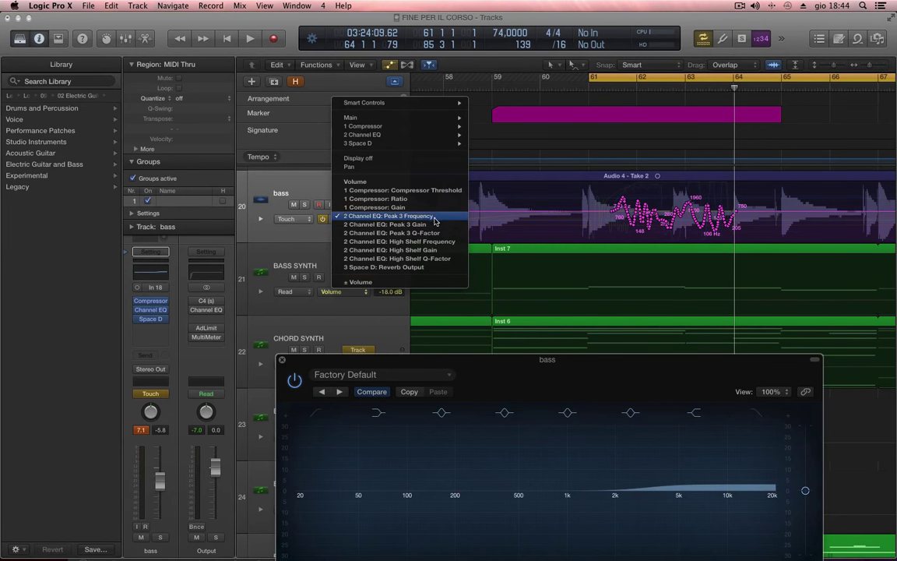
pyautogui.click(421, 224)
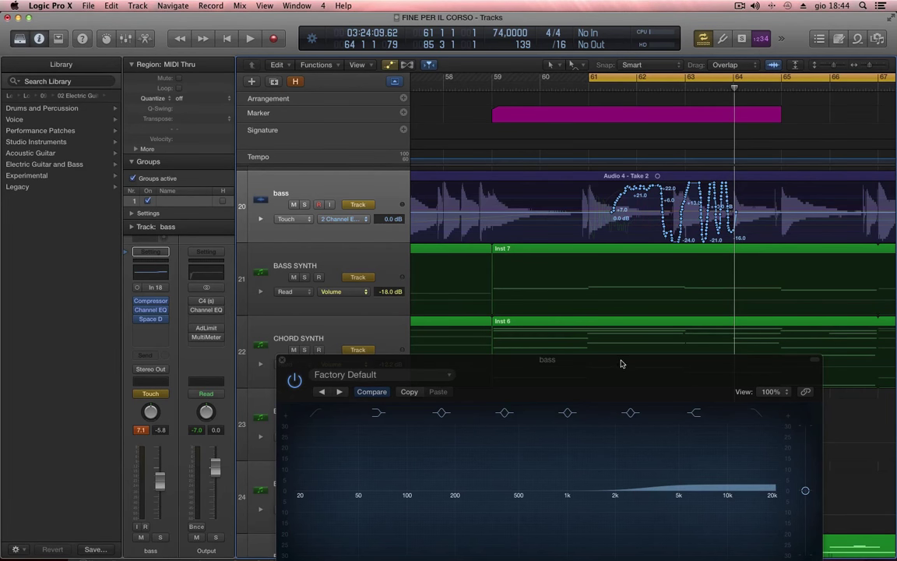
# Raise a mid-frequency band of the bass Channel EQ into a peak and close the plug-in
pyautogui.moveTo(620, 364); pyautogui.dragTo(575, 144)
pyautogui.moveTo(501, 279); pyautogui.dragTo(412, 208)
pyautogui.click(235, 145)
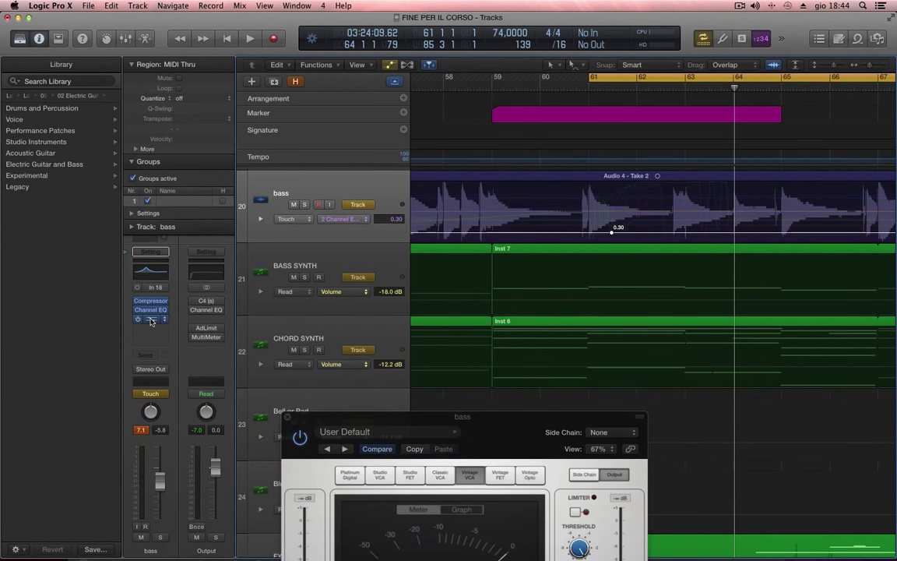
# In the bass channel's Space Designer, record Touch-mode reverb output moves from bar 61 to about bar 63, reaching 0.0 dB
pyautogui.moveTo(545, 427); pyautogui.dragTo(492, 216)
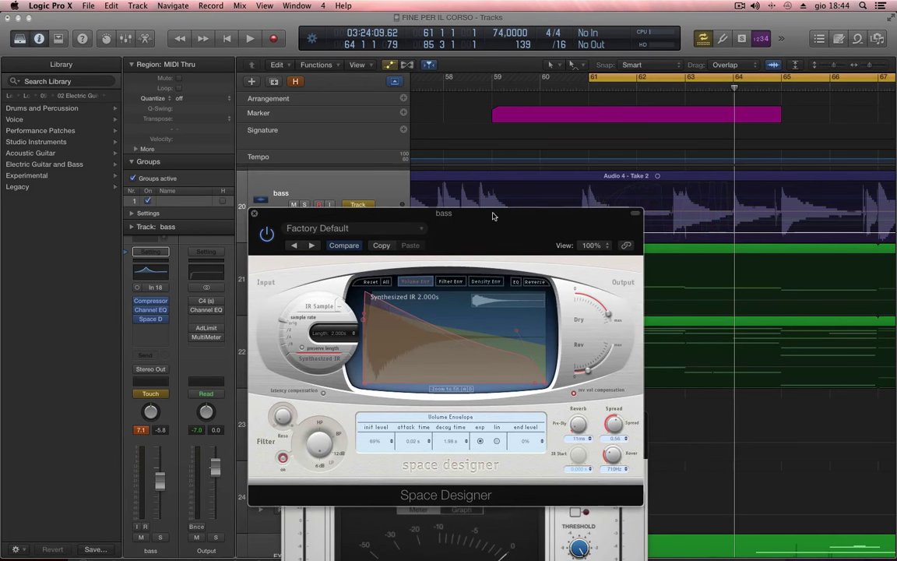
pyautogui.press('space')
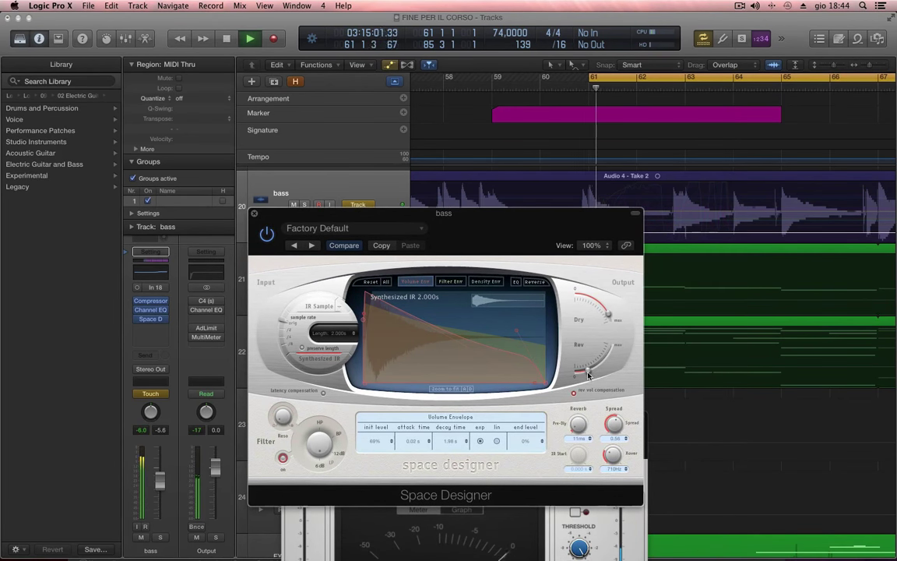
pyautogui.moveTo(581, 341)
pyautogui.mouseDown()
pyautogui.moveTo(565, 346)
pyautogui.moveTo(616, 352)
pyautogui.moveTo(579, 408)
pyautogui.mouseUp()
pyautogui.press('space')
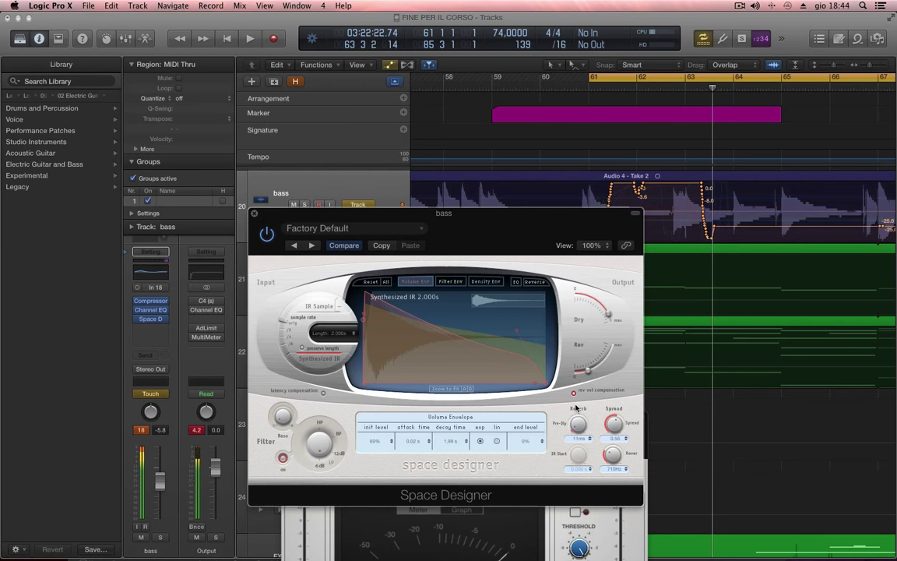
pyautogui.moveTo(542, 221); pyautogui.dragTo(634, 349)
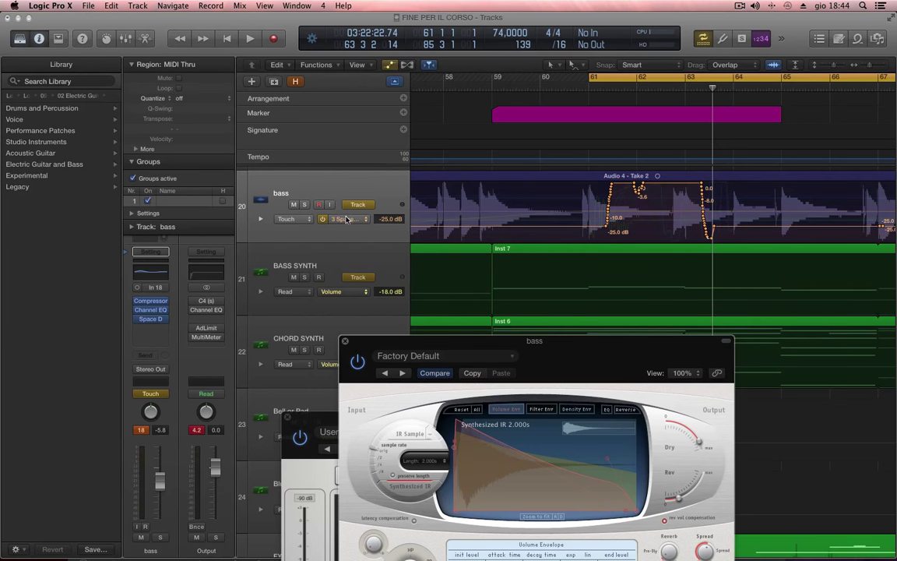
# Switch the bass channel's automation mode to Latch and back to Touch
pyautogui.click(165, 397)
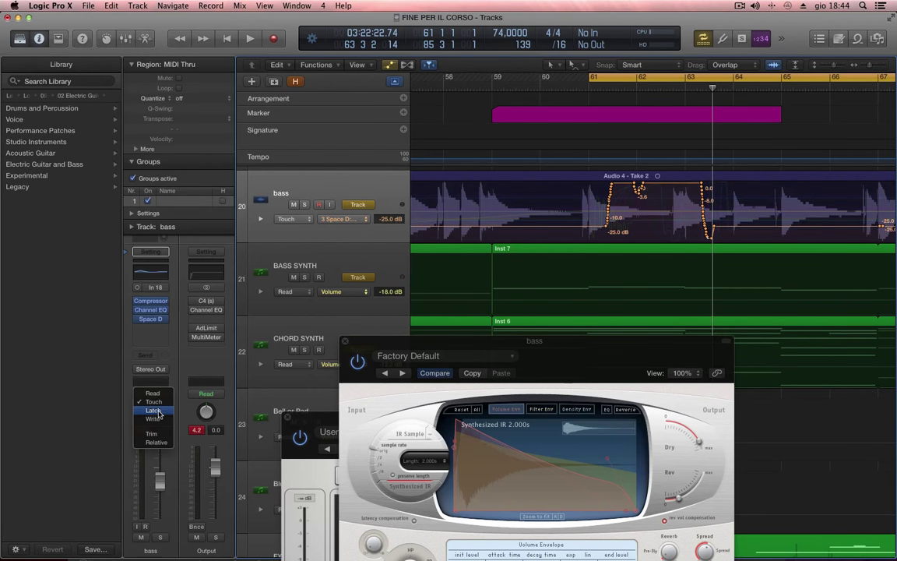
pyautogui.click(152, 410)
pyautogui.click(162, 396)
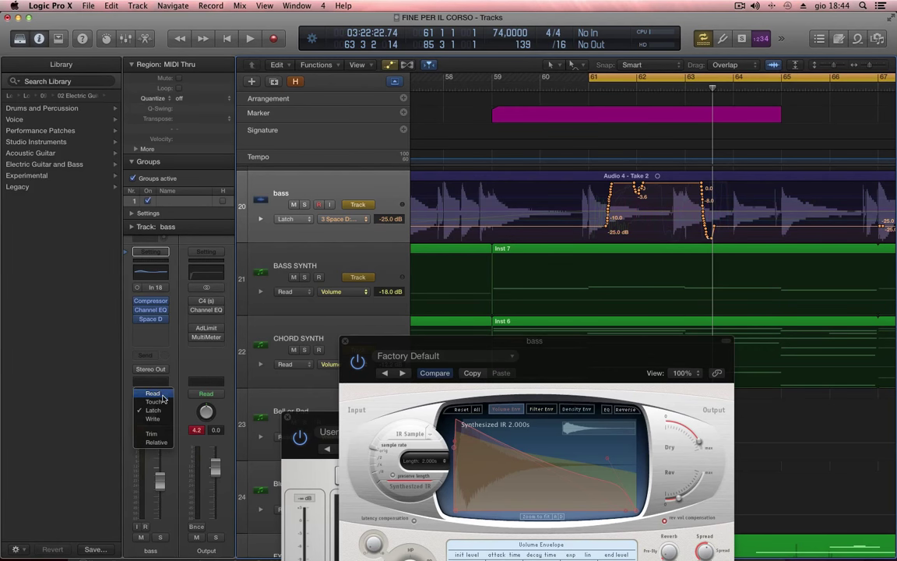
pyautogui.click(160, 401)
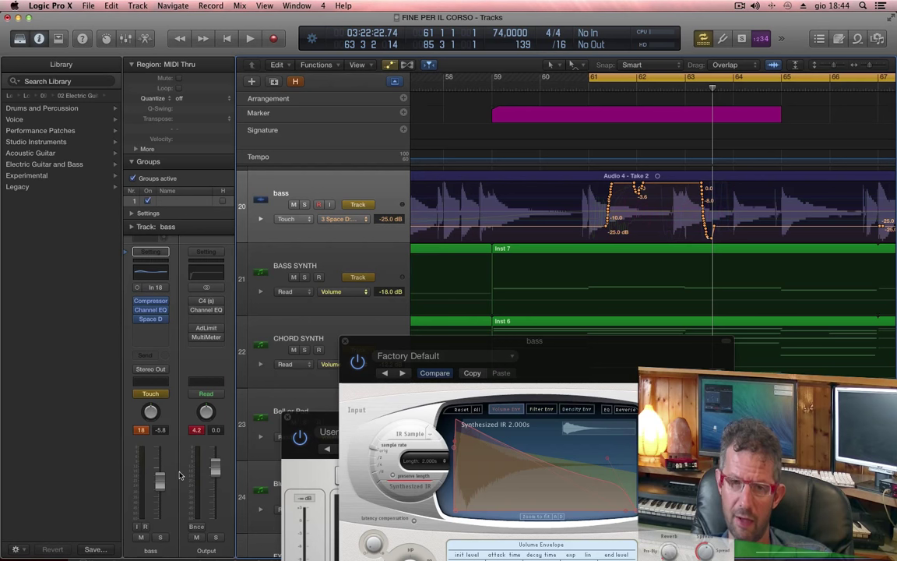
# Record a Touch-mode volume fader dip to about -15.0 dB on the bass track between bars 61 and 62
pyautogui.press('space')
pyautogui.moveTo(161, 485); pyautogui.dragTo(161, 501)
pyautogui.press('space')
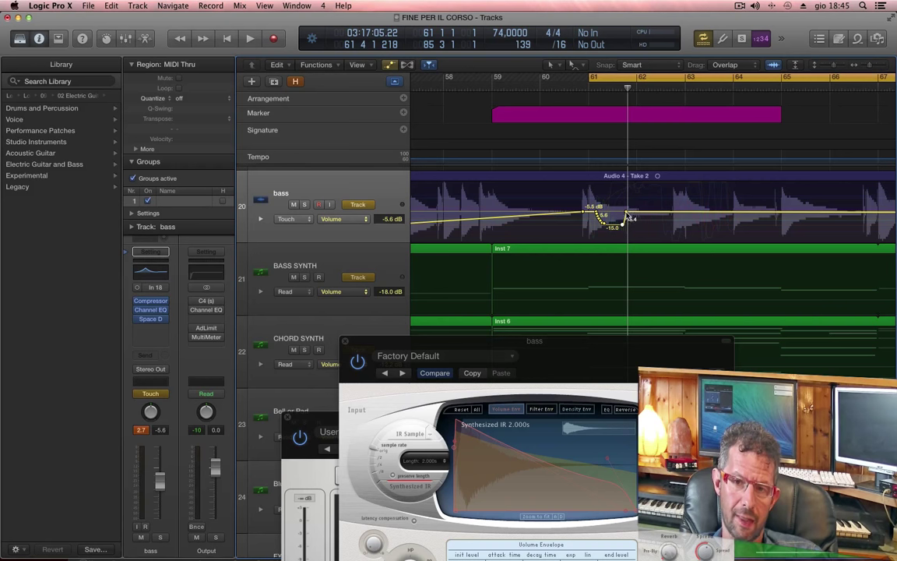
# Erase the dip and remaining bass volume points between about bars 54 and 70, leaving a flat line at -6.2 dB
pyautogui.moveTo(624, 213); pyautogui.dragTo(520, 215)
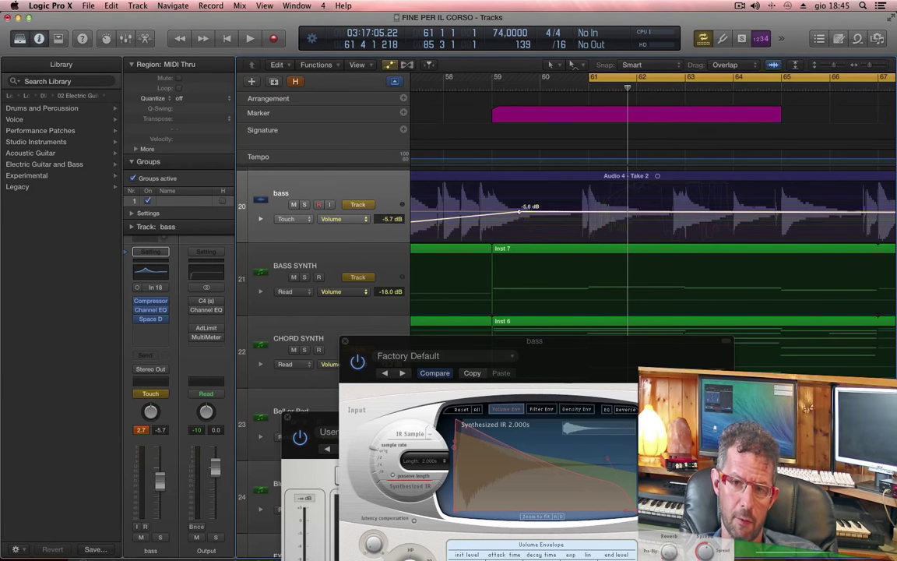
pyautogui.click(521, 215)
pyautogui.press('super+Left')
pyautogui.press('super+Left')
pyautogui.press('super+Left')
pyautogui.press('super+Left')
pyautogui.press('super+Left')
pyautogui.press('super+Left')
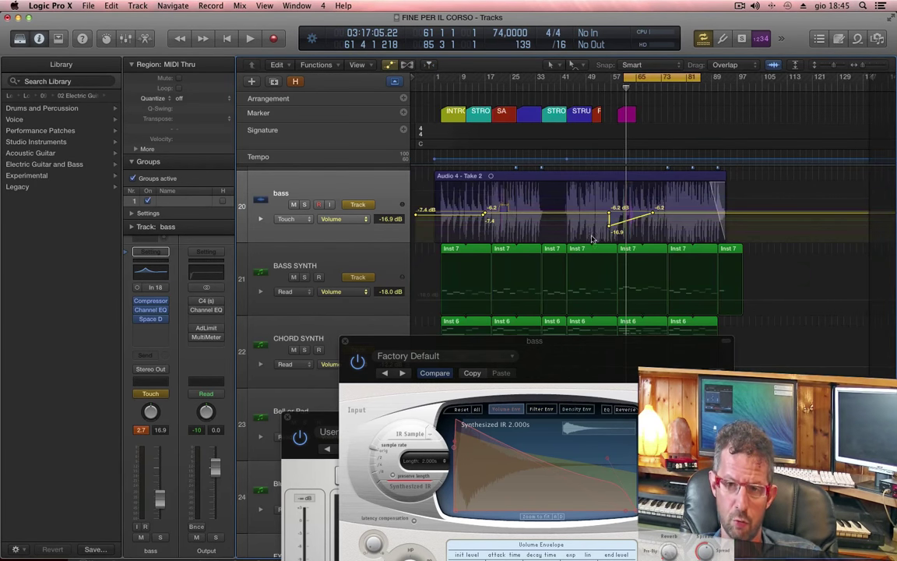
pyautogui.press('super+Right')
pyautogui.press('super+Right')
pyautogui.press('super+Right')
pyautogui.press('super+Right')
pyautogui.press('super+Right')
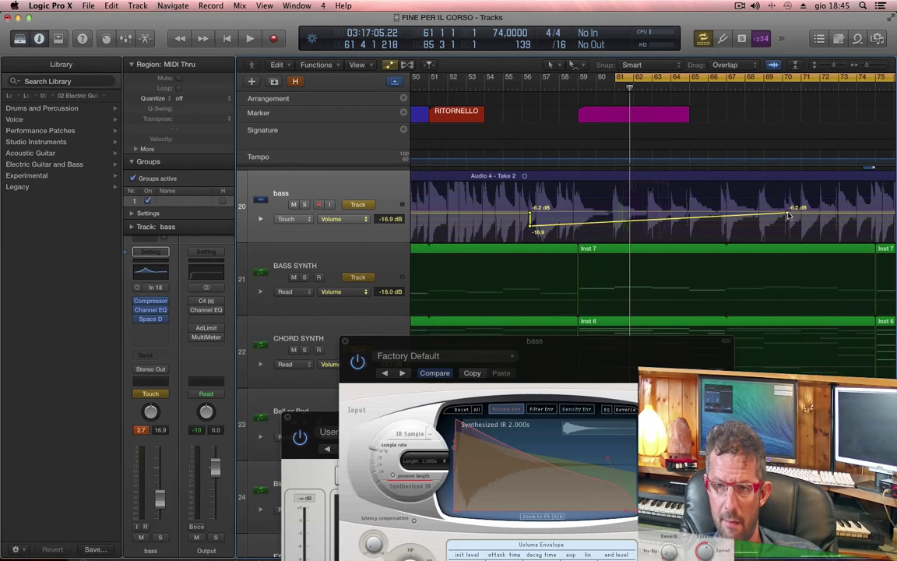
pyautogui.moveTo(787, 212); pyautogui.dragTo(487, 212)
pyautogui.press('super+z')
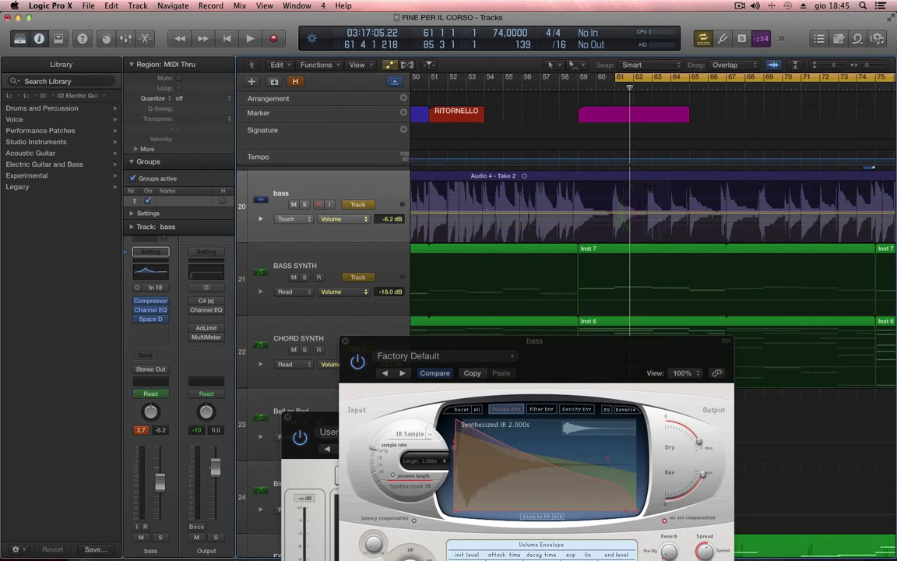
# Display the bass track's Compressor Threshold automation, and run a Write-mode pass from bar 61 to about bar 63
pyautogui.click(337, 219)
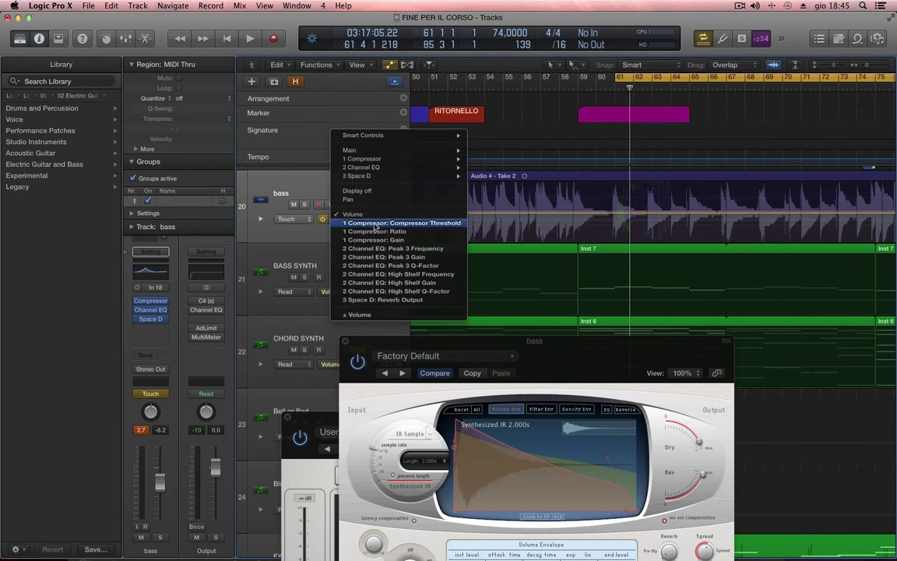
pyautogui.click(367, 274)
pyautogui.click(160, 396)
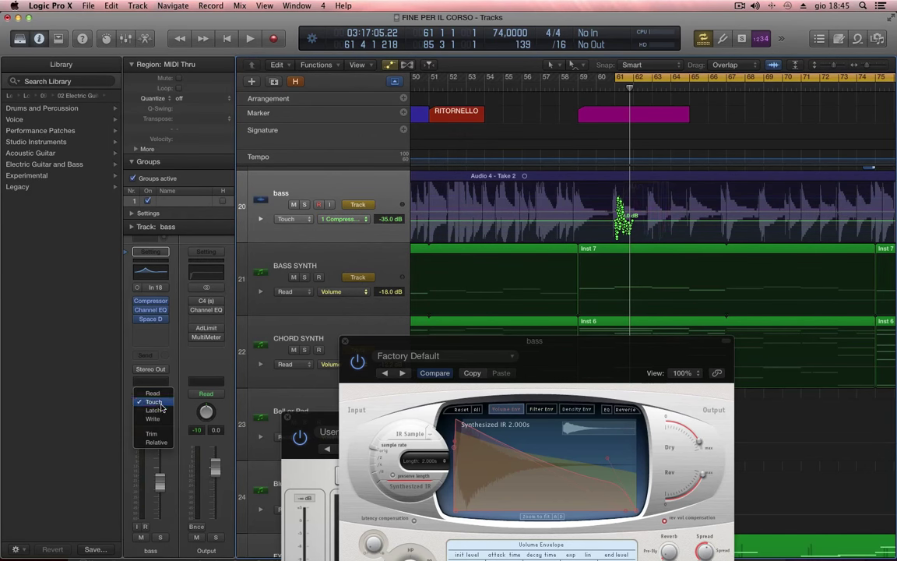
pyautogui.click(161, 420)
pyautogui.press('space')
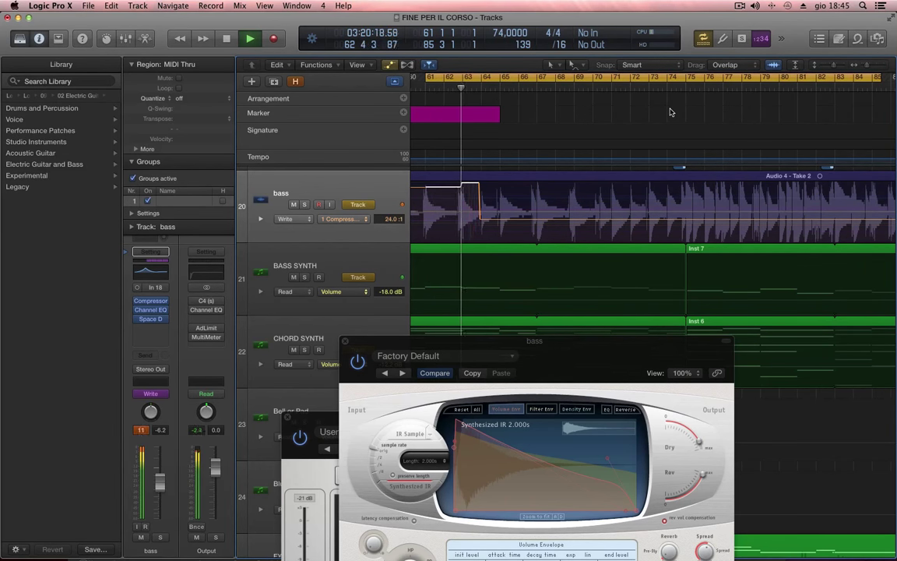
pyautogui.press('space')
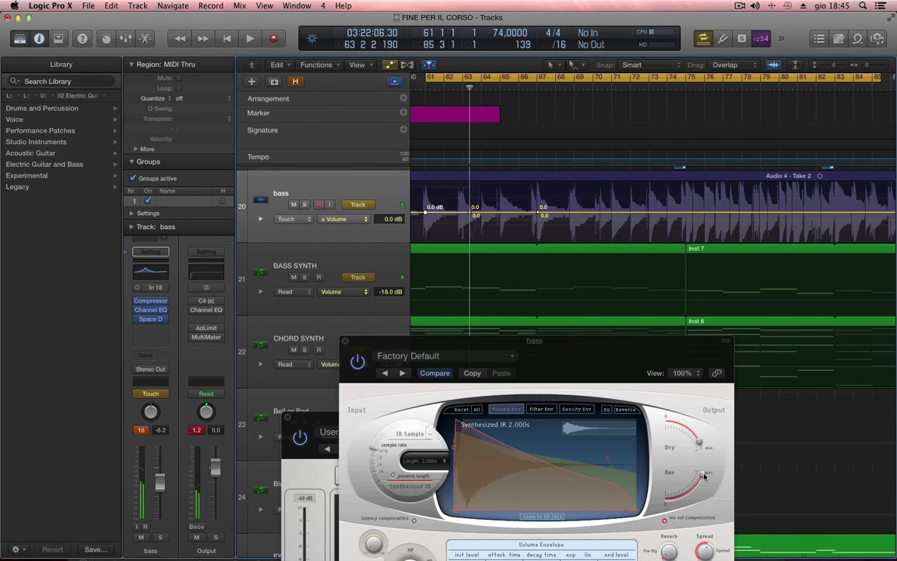
# Return the bass channel to Read mode and play from bar 61 with Space Designer bypassed
pyautogui.moveTo(704, 476); pyautogui.dragTo(685, 500)
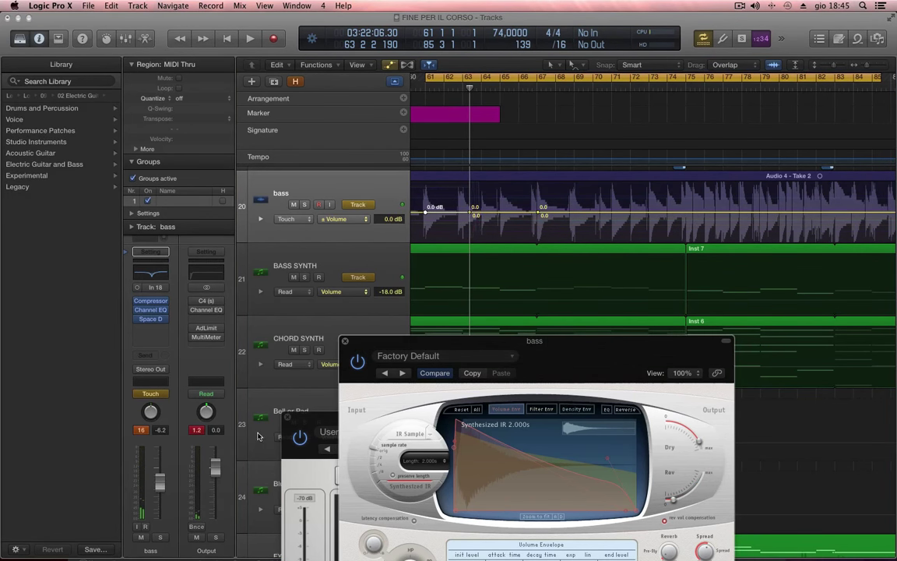
pyautogui.click(156, 394)
pyautogui.click(148, 382)
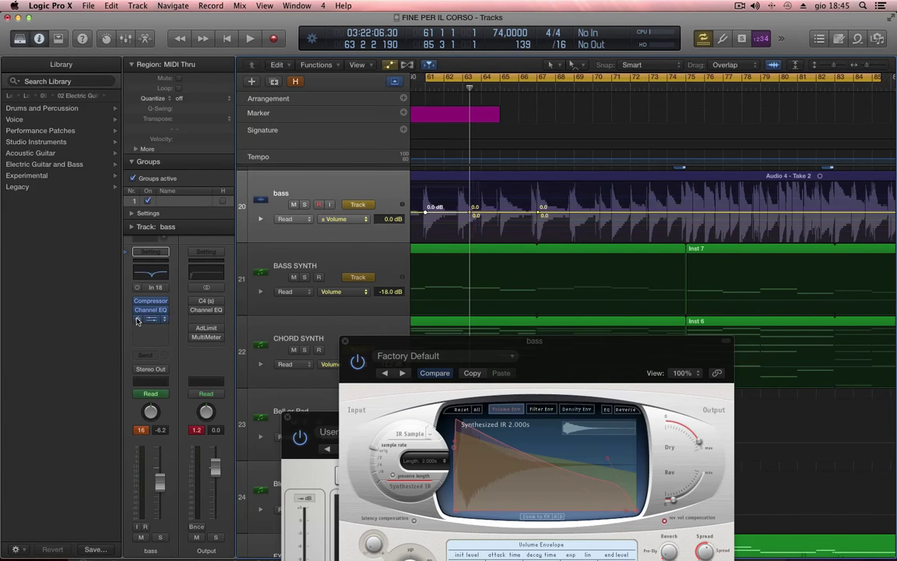
pyautogui.press('space')
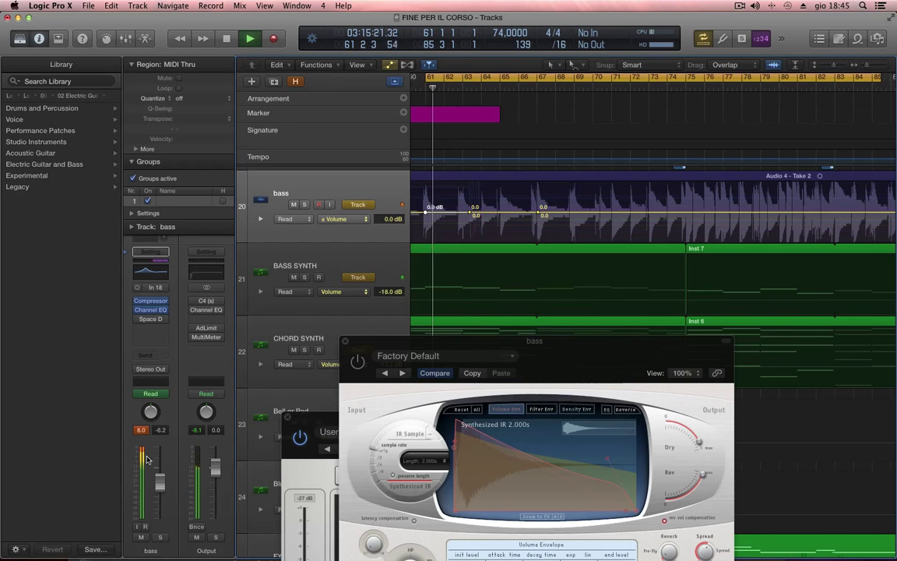
# Record a Write-mode drop of the bass Compressor's output gain to -18.0 dB between bars 61 and 63, and close the plug-in
pyautogui.click(146, 300)
pyautogui.click(146, 300)
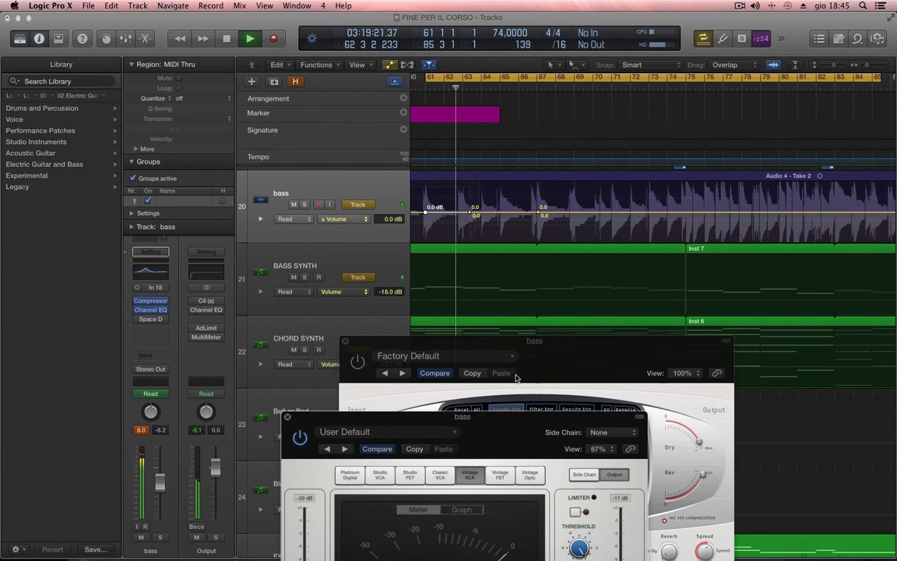
pyautogui.moveTo(512, 421); pyautogui.dragTo(529, 194)
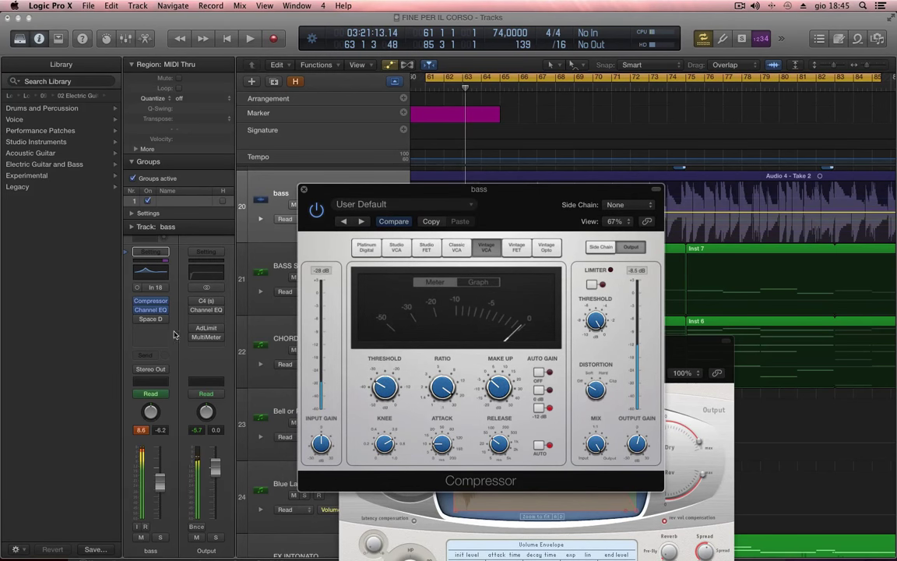
pyautogui.click(163, 396)
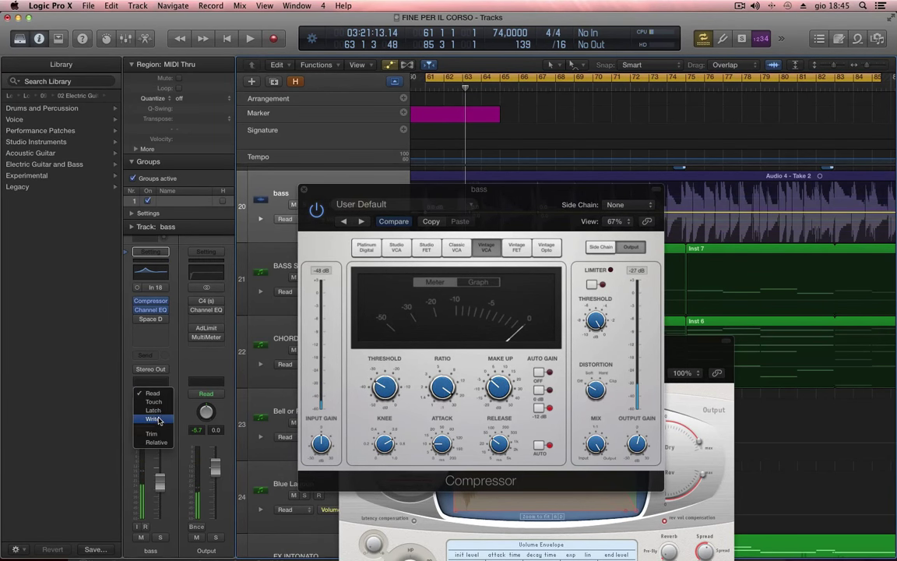
pyautogui.click(153, 419)
pyautogui.press('space')
pyautogui.moveTo(637, 442); pyautogui.dragTo(624, 467)
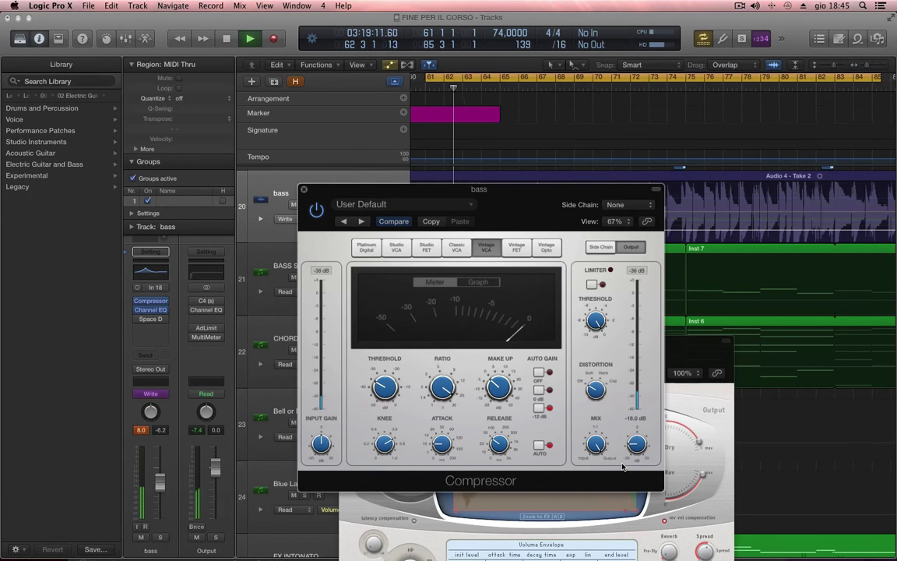
pyautogui.press('space')
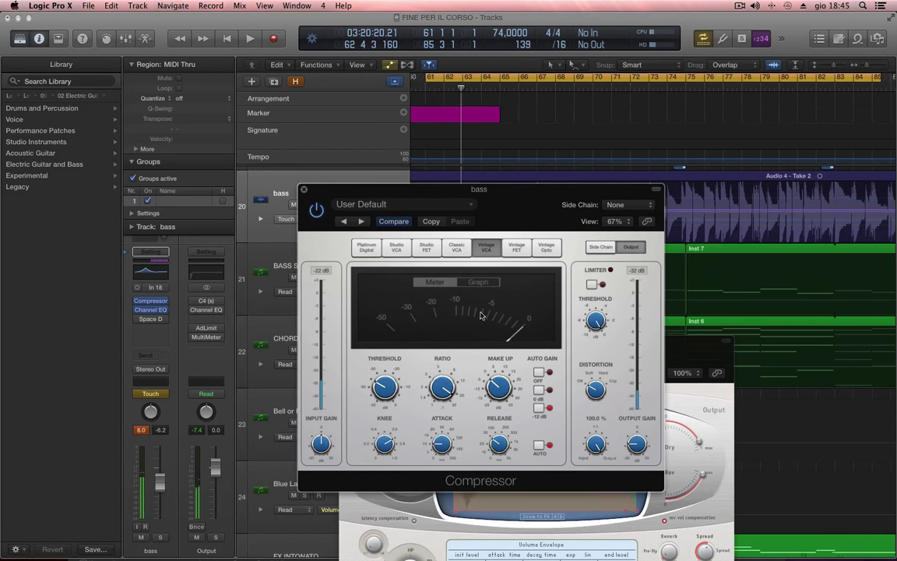
pyautogui.click(304, 190)
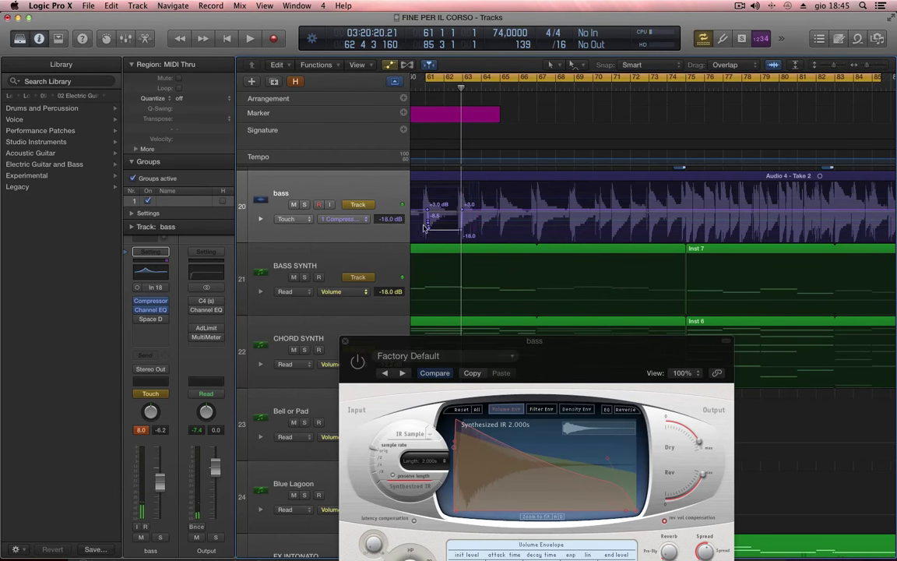
# Draw bass volume automation points at about +0.4, -12.3 and +1.6 dB between bars 61 and 64, and play the passage
pyautogui.click(348, 220)
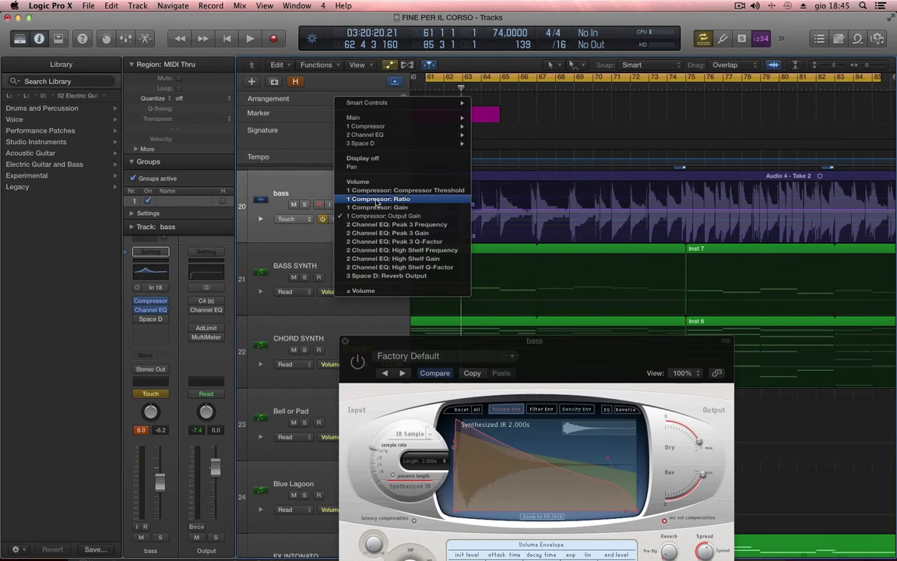
pyautogui.click(360, 181)
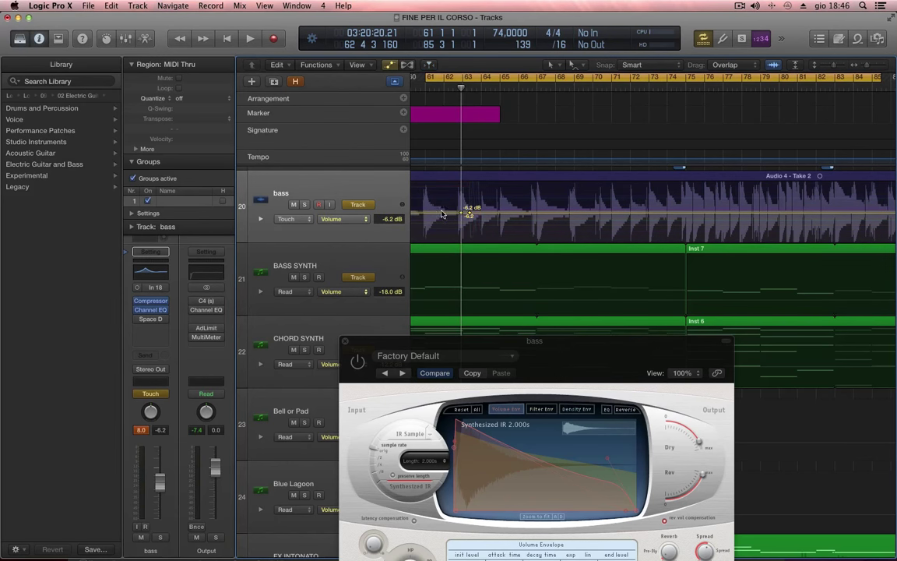
pyautogui.moveTo(444, 213); pyautogui.dragTo(489, 192)
pyautogui.press('space')
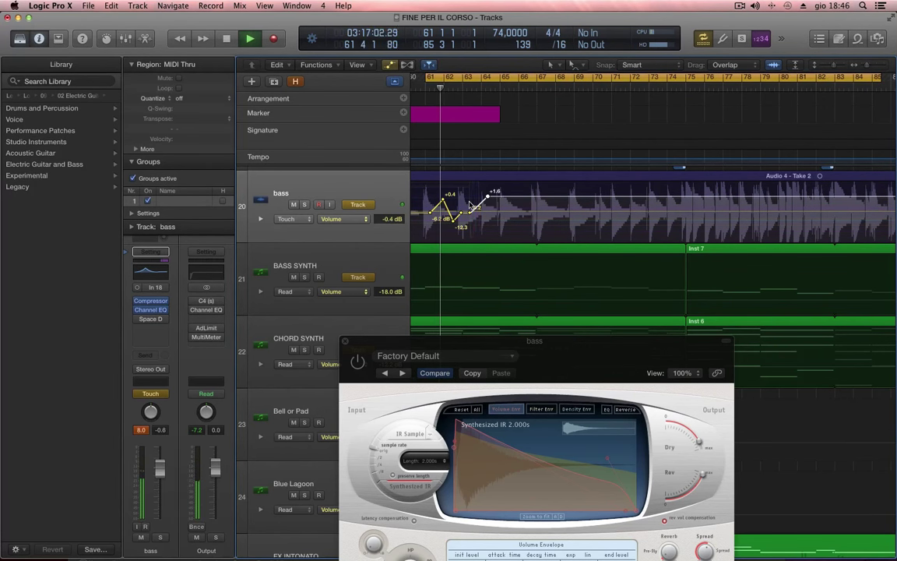
pyautogui.press('space')
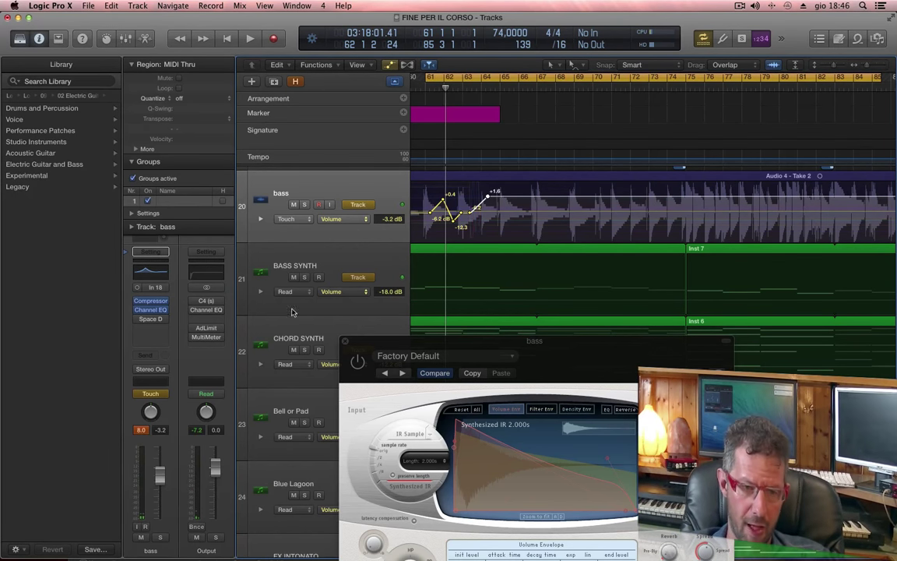
# Record a Trim-Touch volume pass on the bass track from bar 61 to about bar 63, raising the drawn curve by about 3.8 dB
pyautogui.click(150, 393)
pyautogui.click(156, 442)
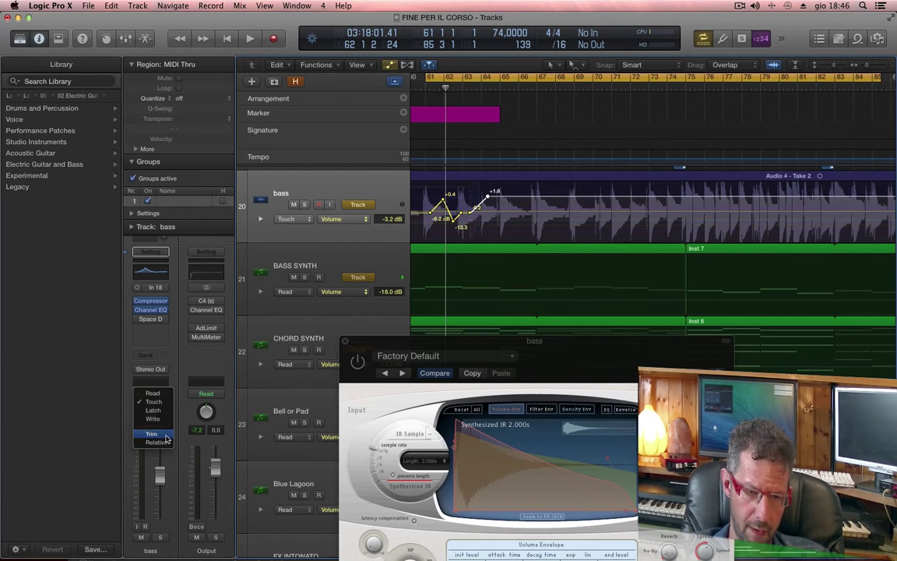
pyautogui.press('space')
pyautogui.moveTo(155, 481); pyautogui.dragTo(160, 468)
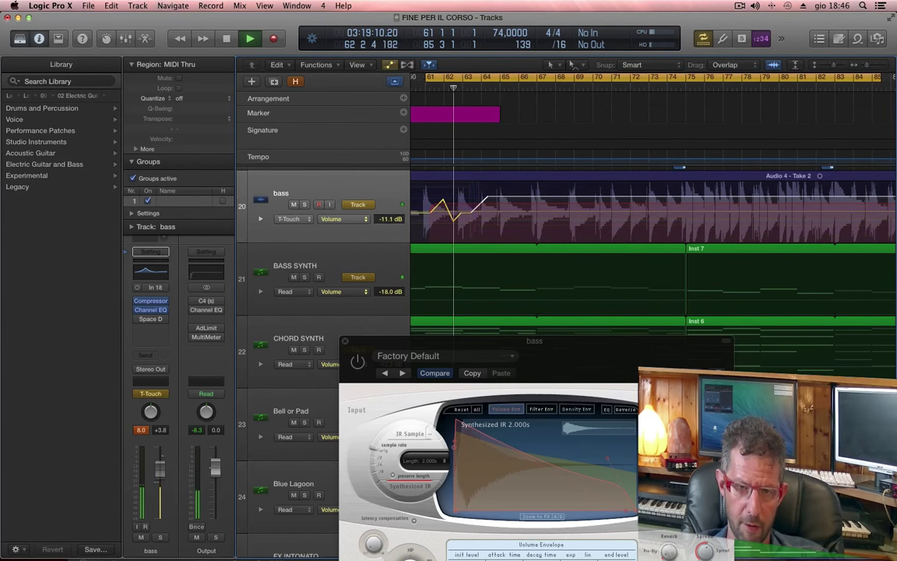
pyautogui.press('space')
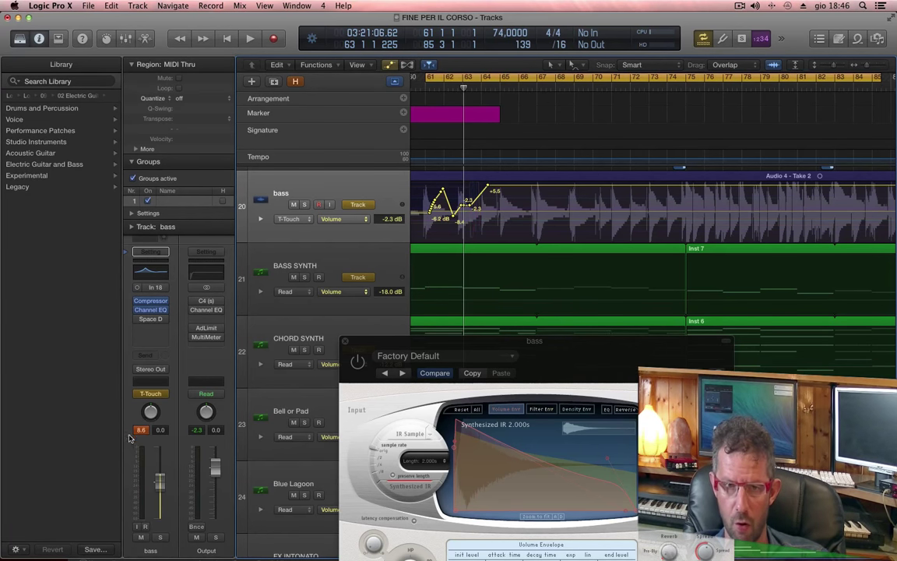
# View the bass track's relative ± Volume automation and return to the Volume curve
pyautogui.click(348, 219)
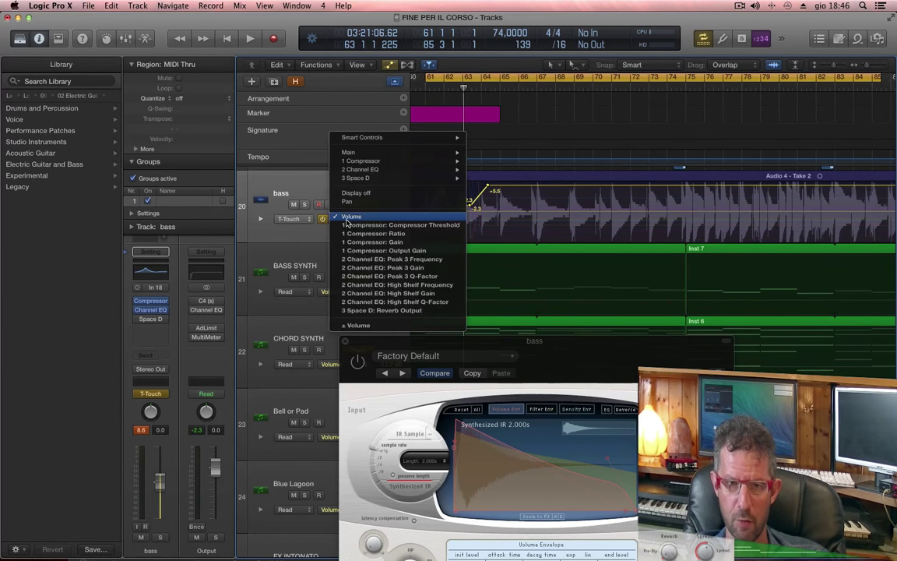
pyautogui.click(377, 326)
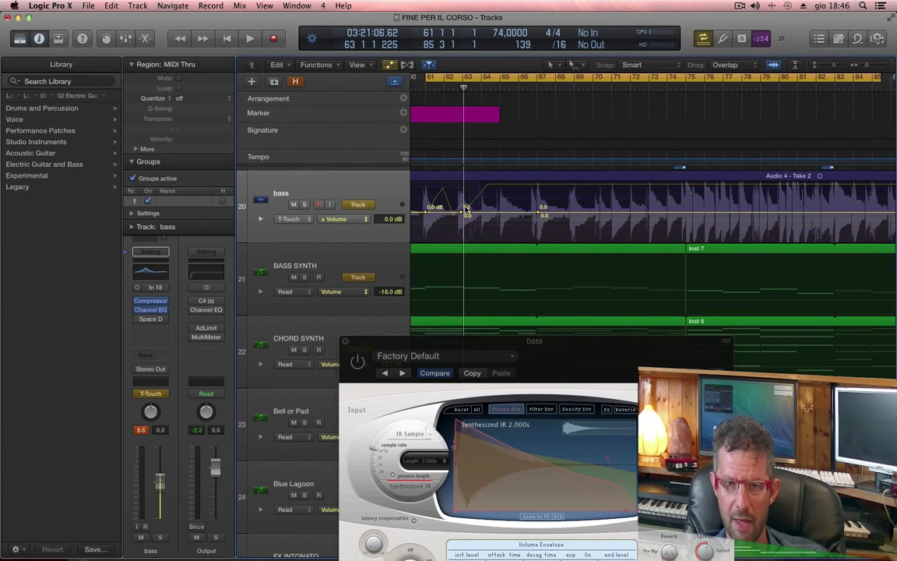
pyautogui.click(348, 220)
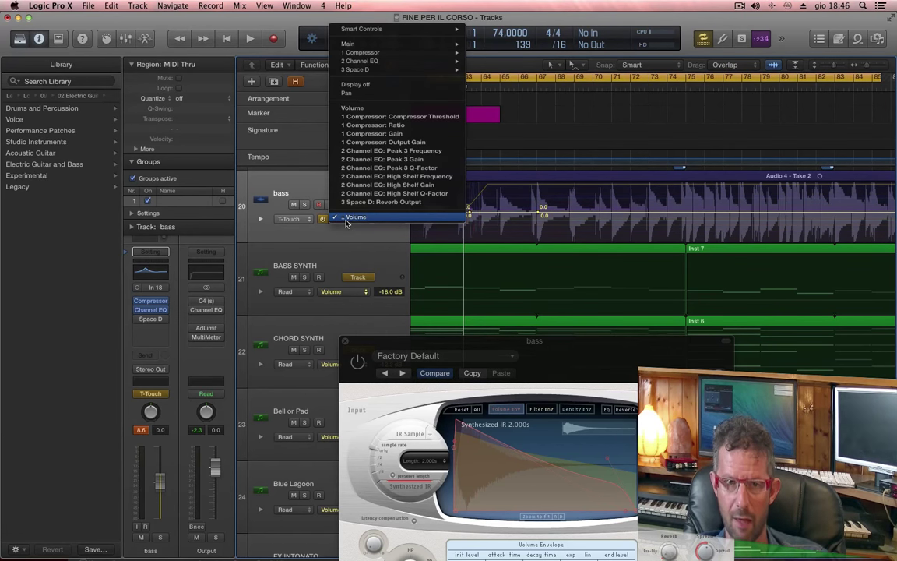
pyautogui.click(375, 109)
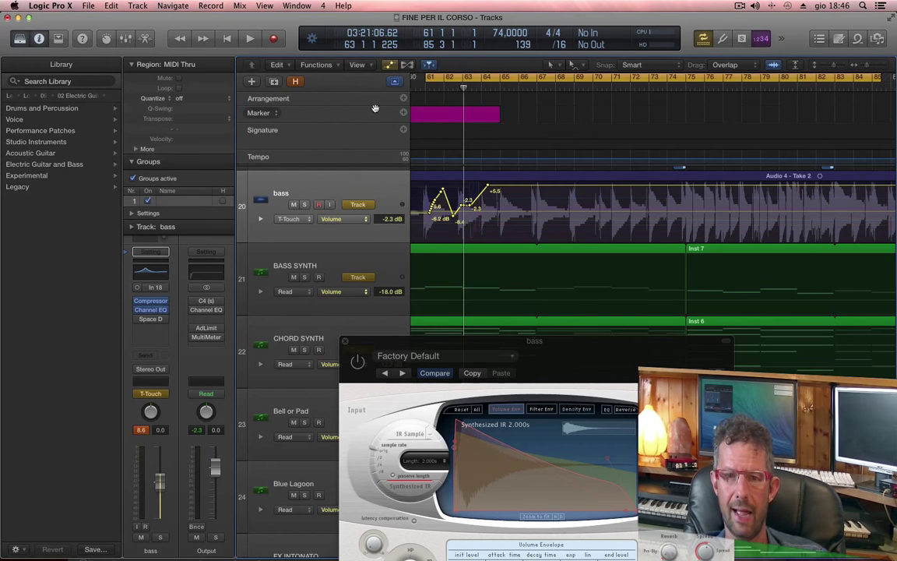
# Reshape the end of the bass volume curve near bar 64 with points at about +1.4 dB and -4.9 dB
pyautogui.press('z')
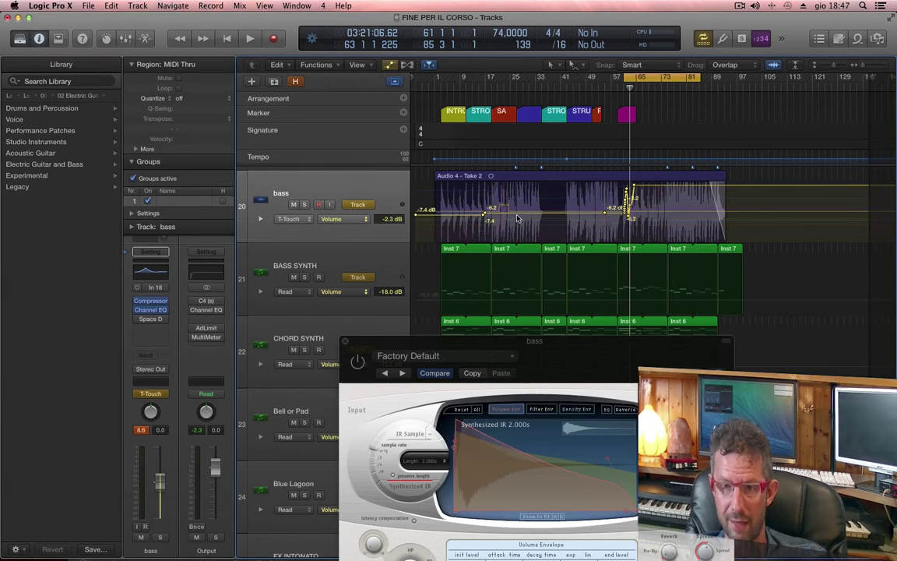
pyautogui.press('super+Right')
pyautogui.press('super+Right')
pyautogui.press('super+Right')
pyautogui.press('super+Right')
pyautogui.press('super+Right')
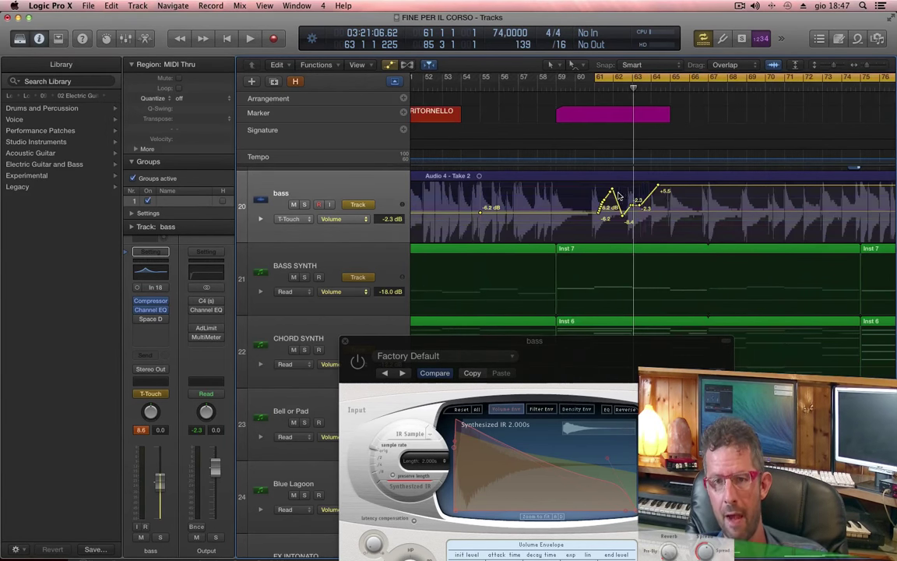
pyautogui.moveTo(658, 188)
pyautogui.mouseDown()
pyautogui.moveTo(655, 209)
pyautogui.moveTo(647, 199)
pyautogui.mouseUp()
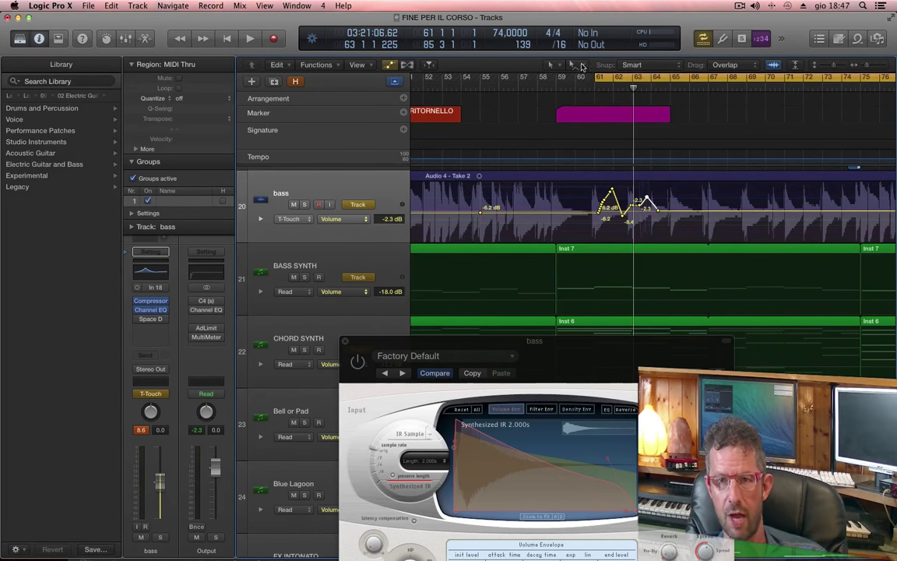
# With the Automation Curve tool, bend the bass volume segments around the +1.4 dB point and between the +4.3 and -8.4 dB points
pyautogui.click(580, 66)
pyautogui.click(592, 216)
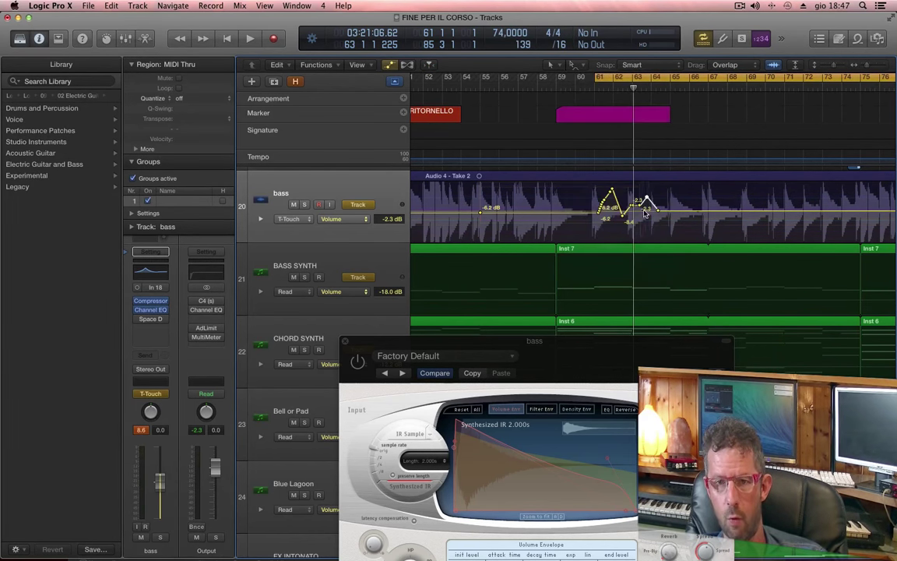
pyautogui.moveTo(640, 207); pyautogui.dragTo(663, 202)
pyautogui.press('super+Right')
pyautogui.press('super+Right')
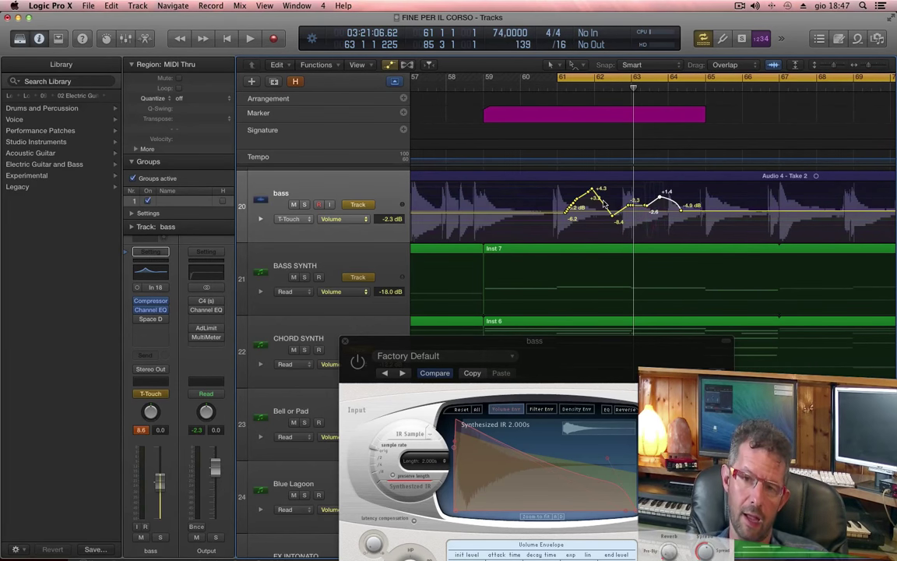
pyautogui.moveTo(604, 209); pyautogui.dragTo(605, 230)
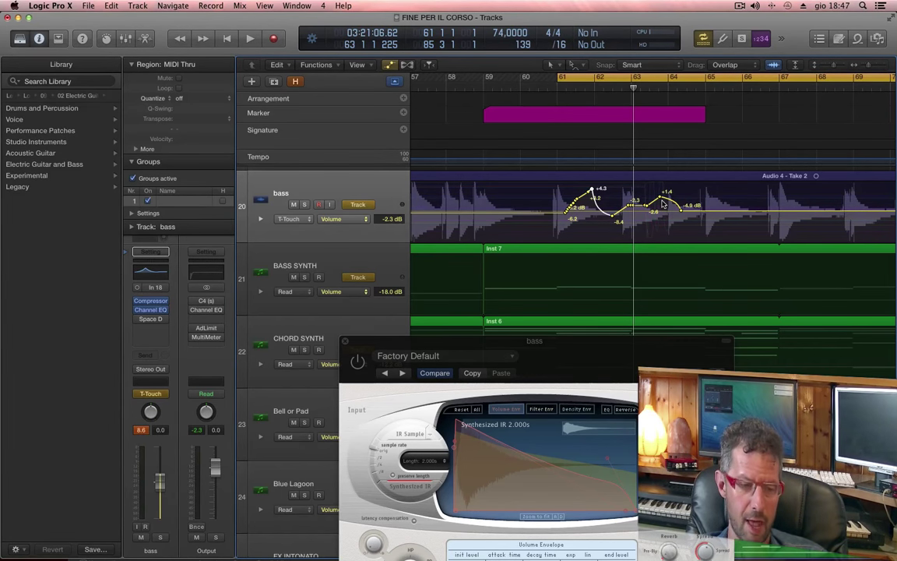
# Turn off Trim for the bass channel and set its automation mode to Read
pyautogui.press('super+Left')
pyautogui.press('super+Left')
pyautogui.press('super+Left')
pyautogui.press('super+Left')
pyautogui.press('super+Left')
pyautogui.press('super+Left')
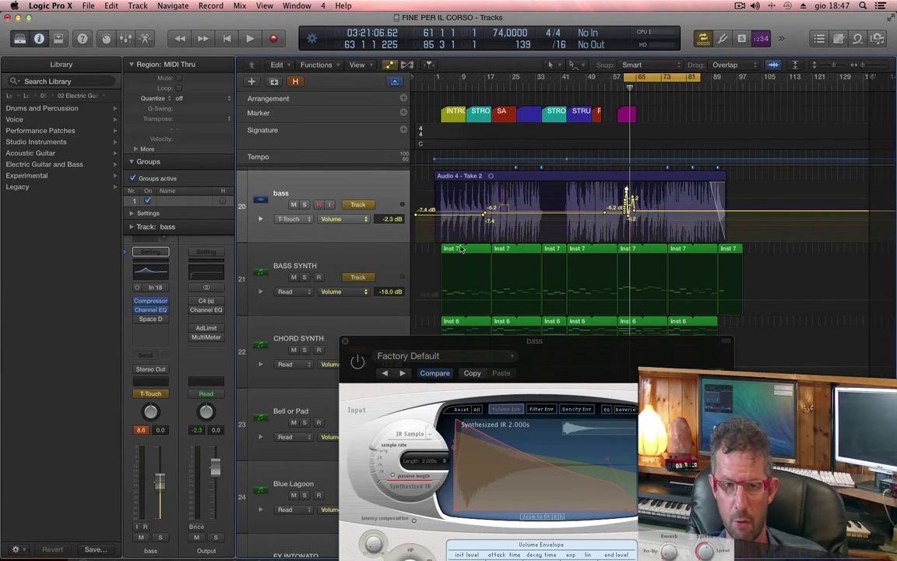
pyautogui.click(159, 394)
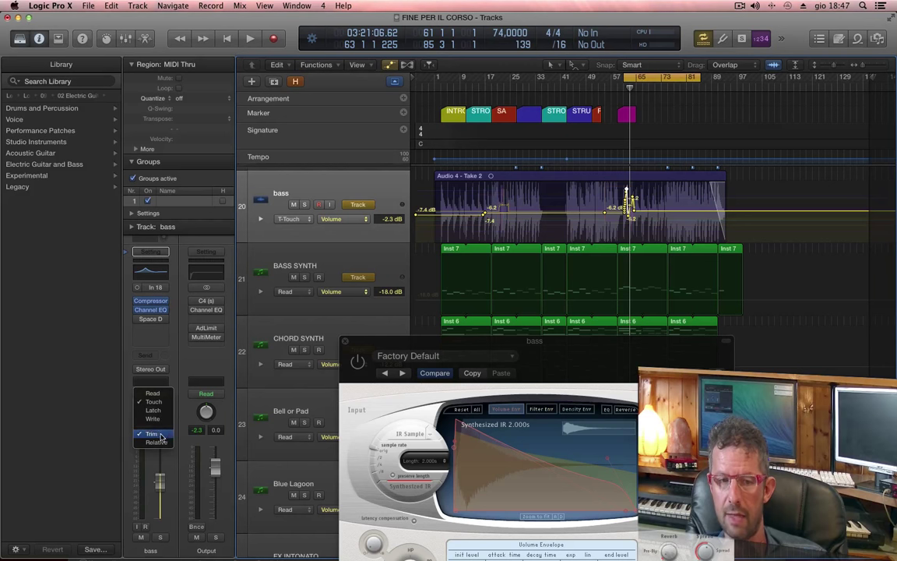
pyautogui.click(156, 434)
pyautogui.click(159, 394)
pyautogui.click(153, 382)
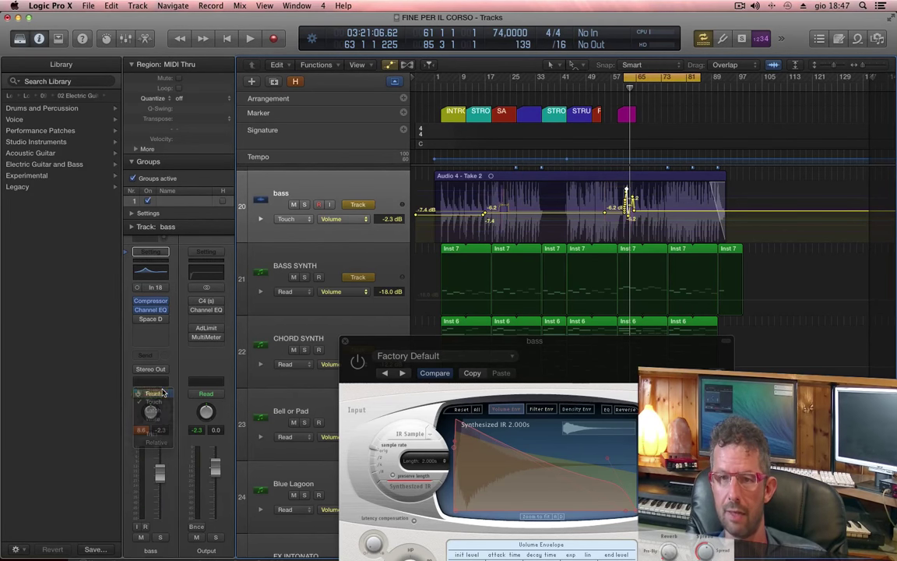
# Pull the bass volume curve down into a dip between bar 63 and the +1.4 dB peak
pyautogui.press('super+Right')
pyautogui.press('super+Right')
pyautogui.press('super+Right')
pyautogui.press('super+Right')
pyautogui.press('super+Right')
pyautogui.press('super+Right')
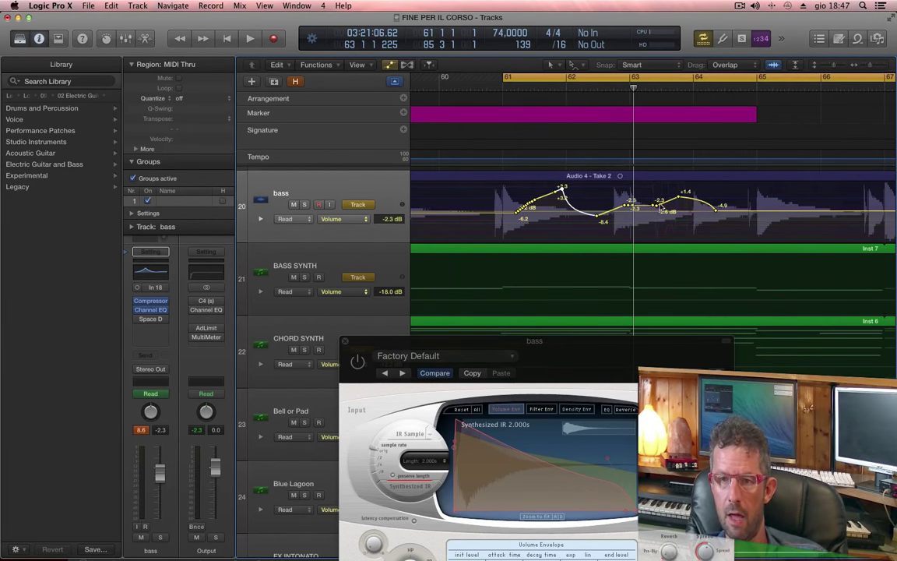
pyautogui.moveTo(661, 205); pyautogui.dragTo(667, 218)
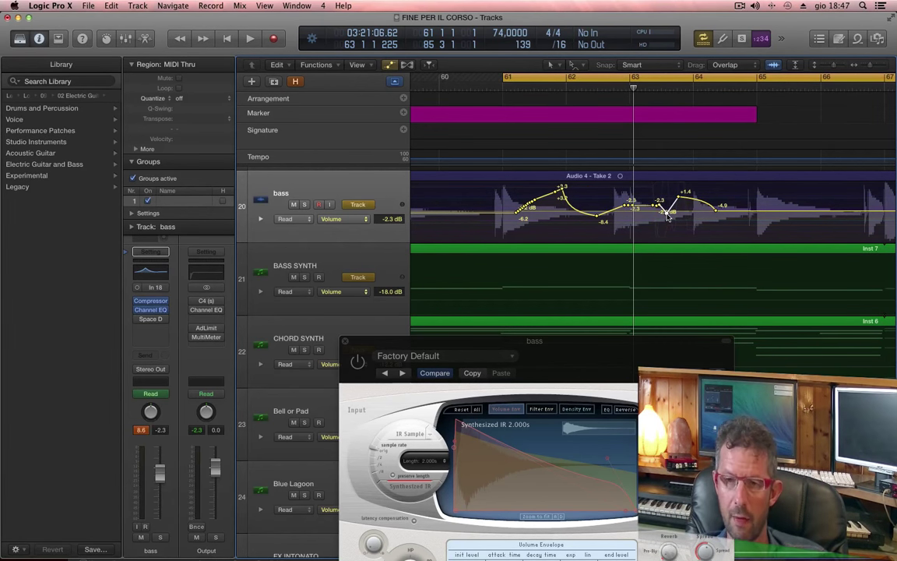